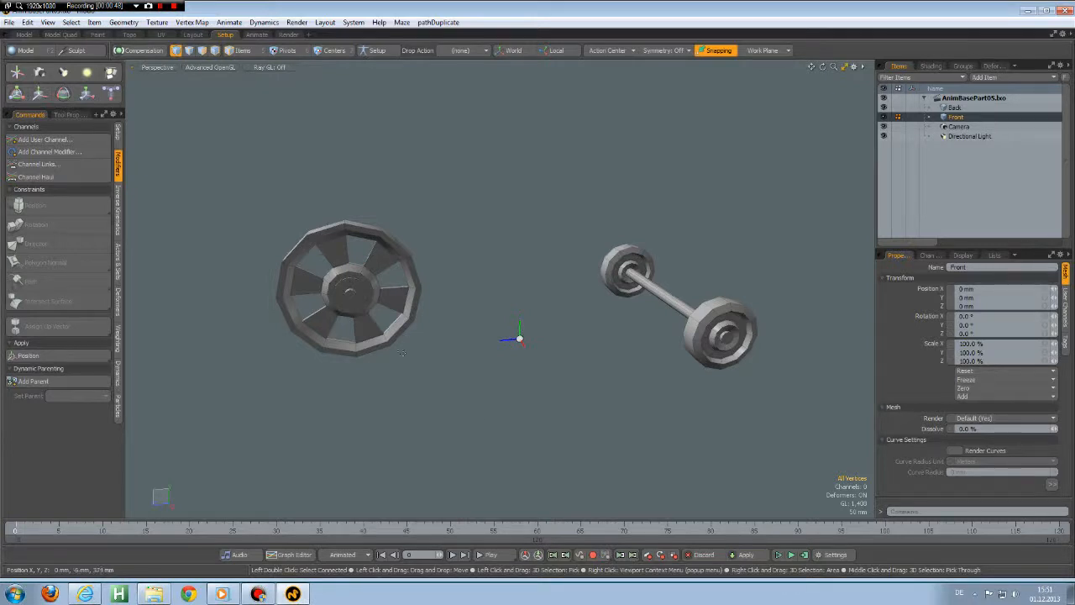
# In item mode, select the Front wheel mesh and move its center to the center of its bounding box
pyautogui.press('5')
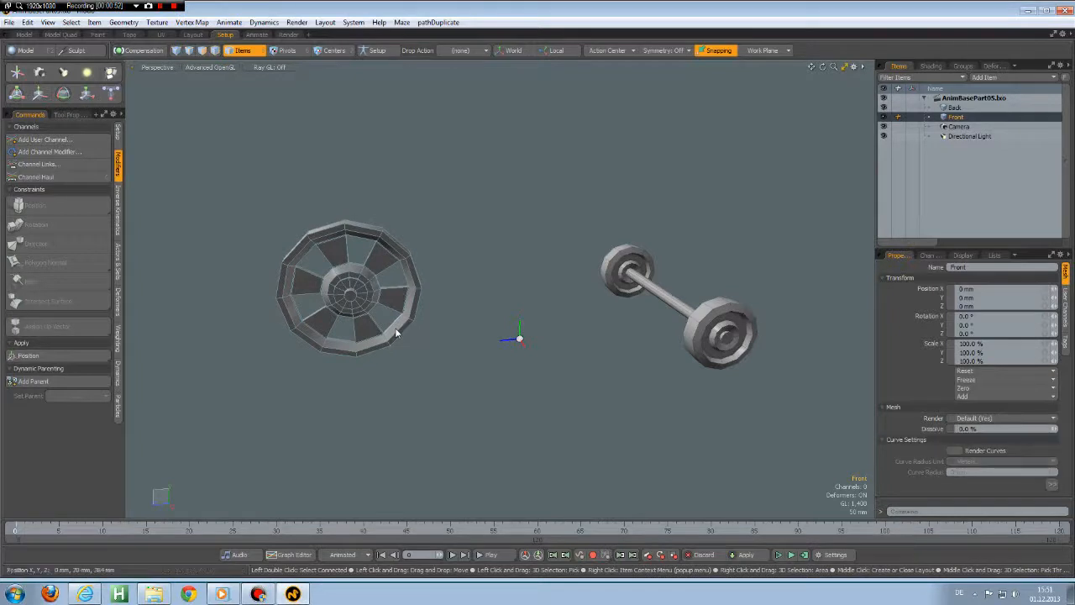
pyautogui.click(397, 334)
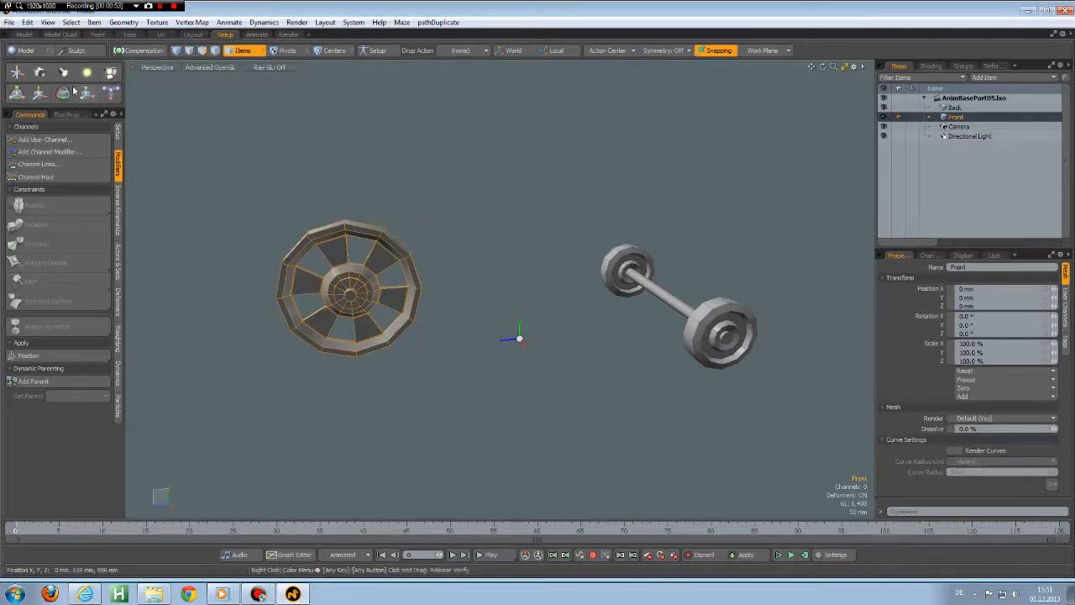
pyautogui.click(27, 22)
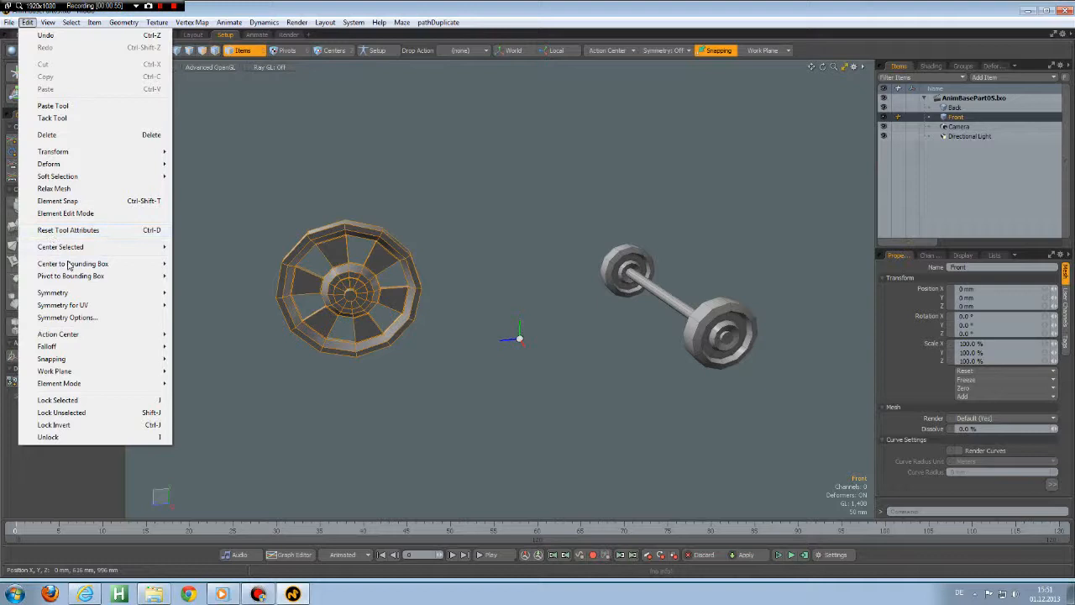
pyautogui.moveTo(70, 266)
pyautogui.click(198, 264)
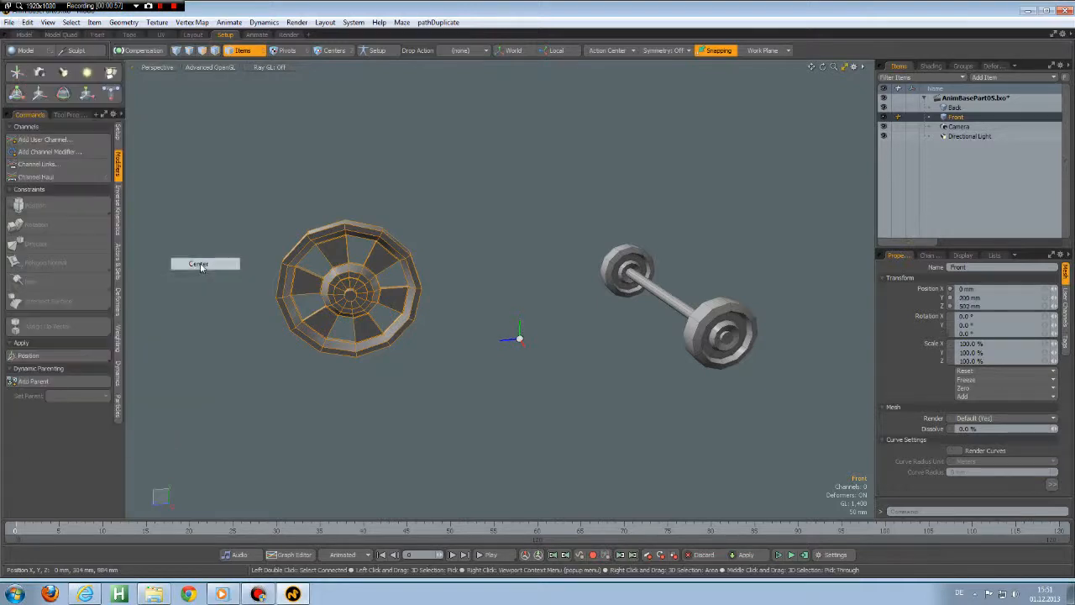
# Select the Back wheel pair and move its center to the center of its bounding box
pyautogui.click(712, 322)
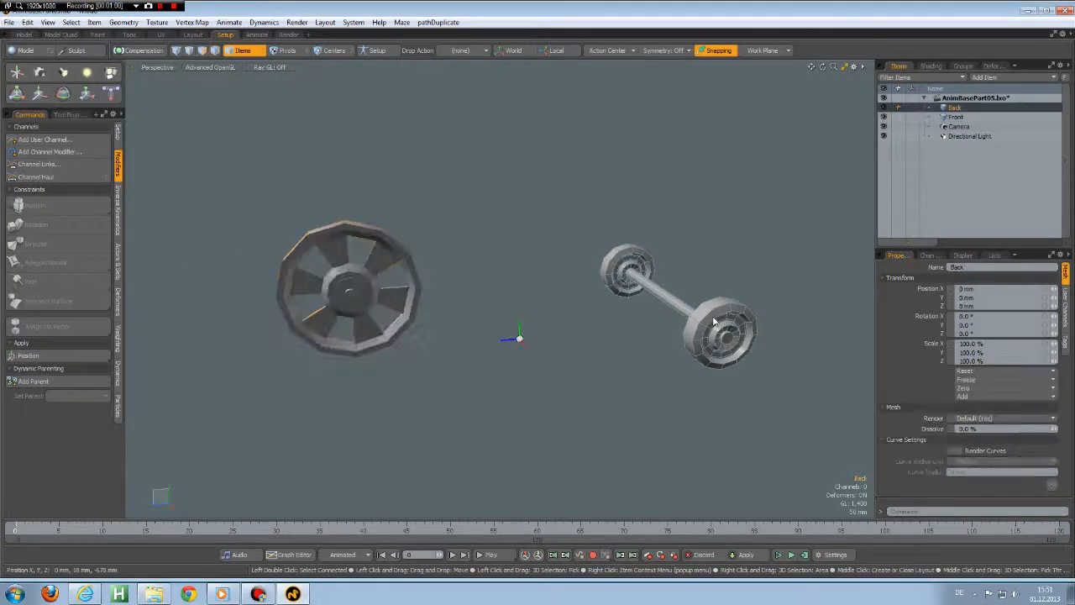
pyautogui.click(26, 22)
pyautogui.moveTo(74, 265)
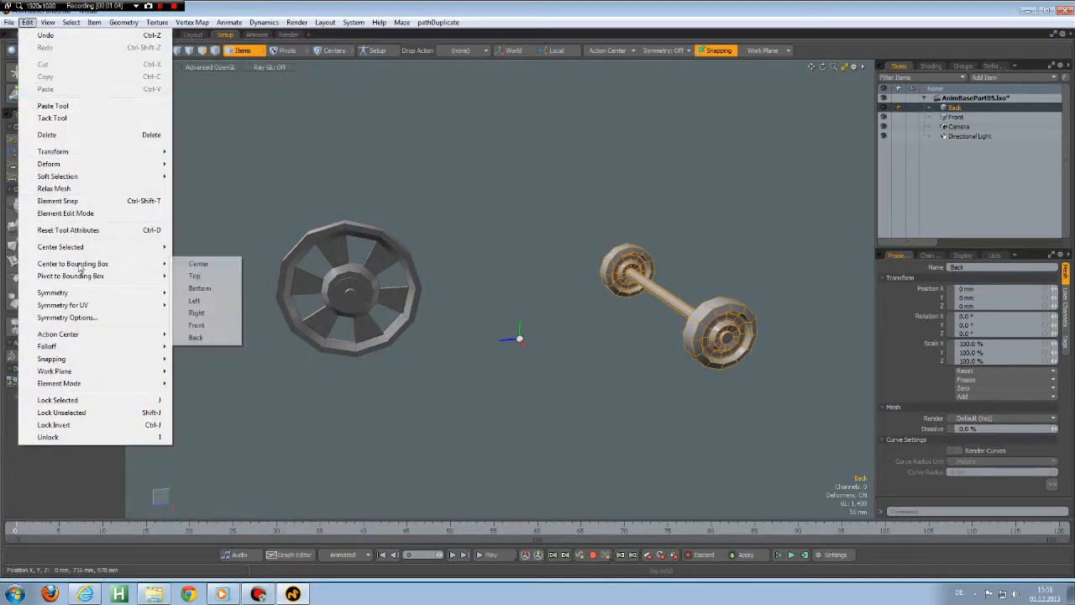
pyautogui.click(199, 264)
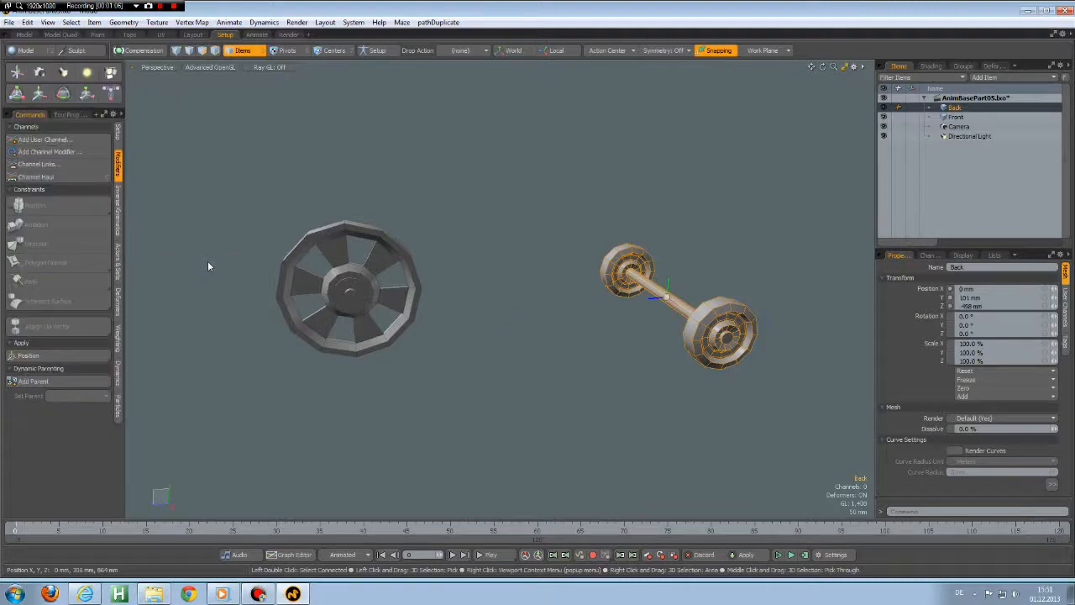
# Add a locator at the origin and switch its display shape from Default to Custom
pyautogui.click(16, 74)
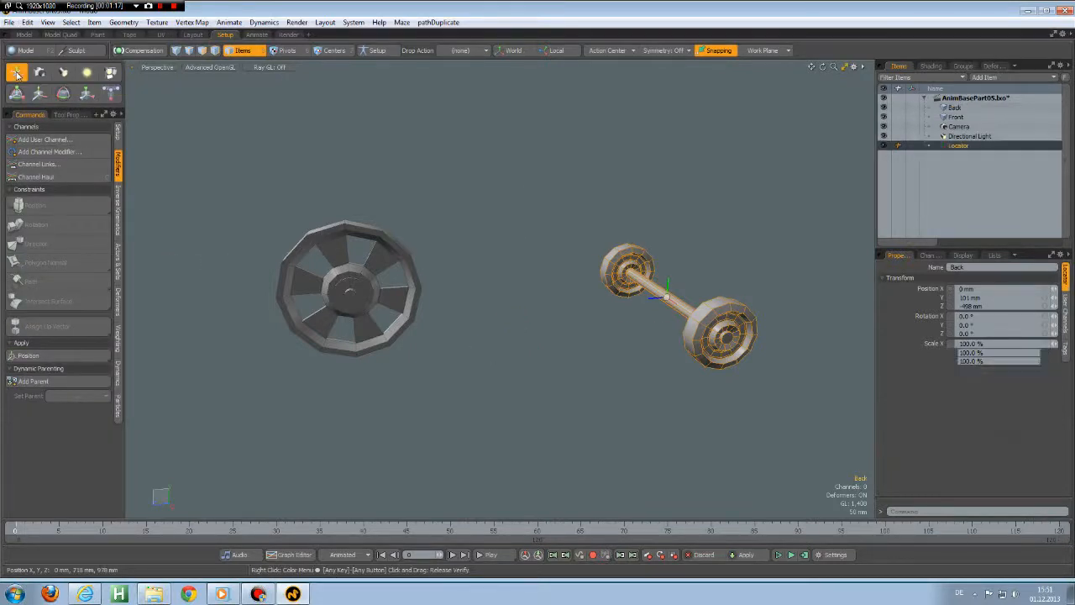
pyautogui.keyDown('alt'); pyautogui.moveTo(603, 406); pyautogui.dragTo(576, 351); pyautogui.keyUp('alt')
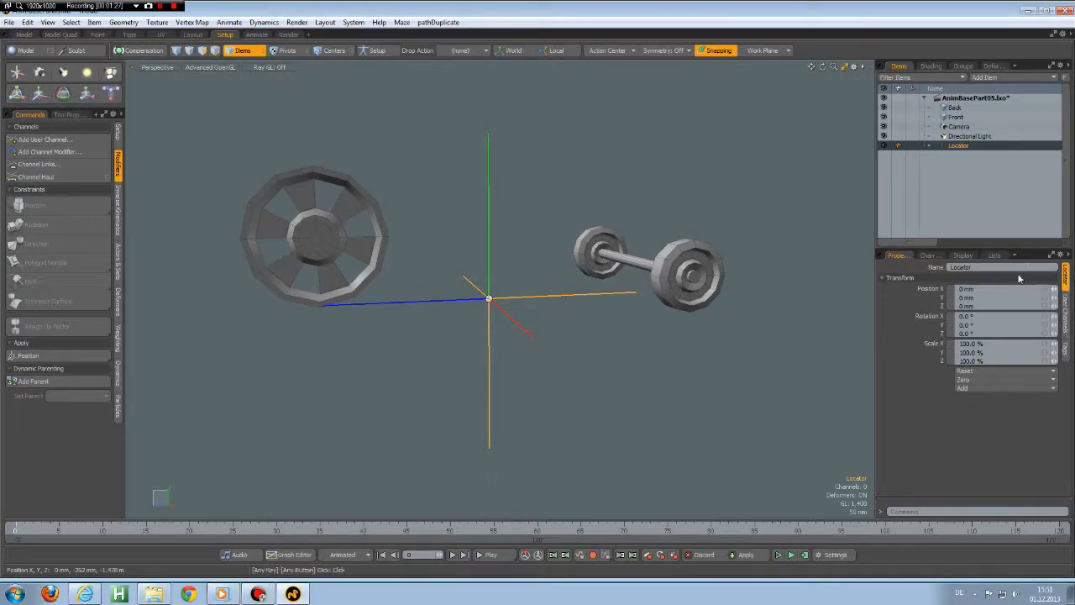
pyautogui.click(964, 257)
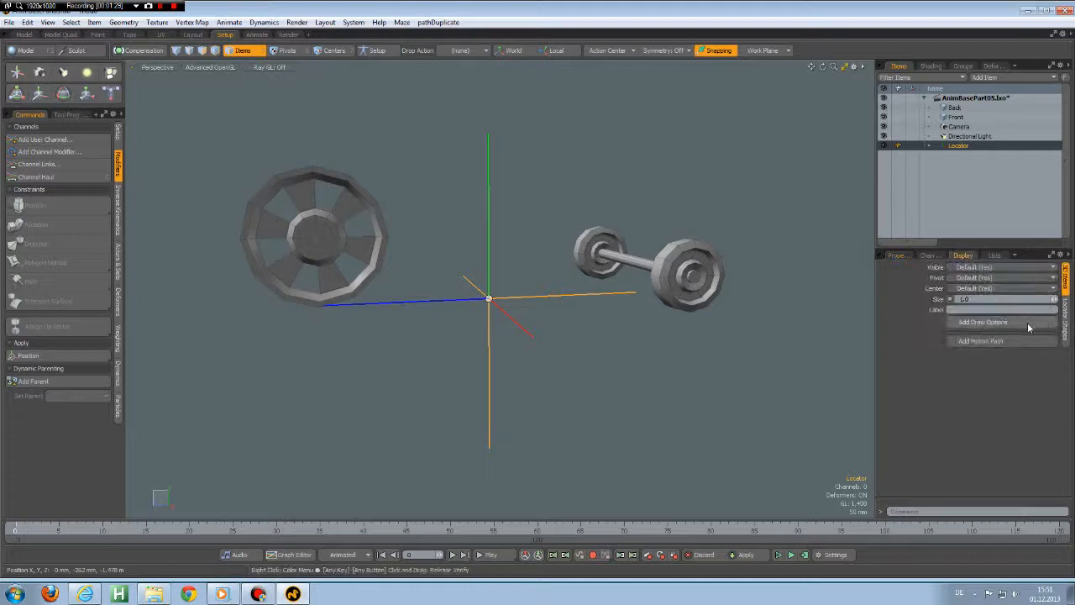
pyautogui.click(1064, 321)
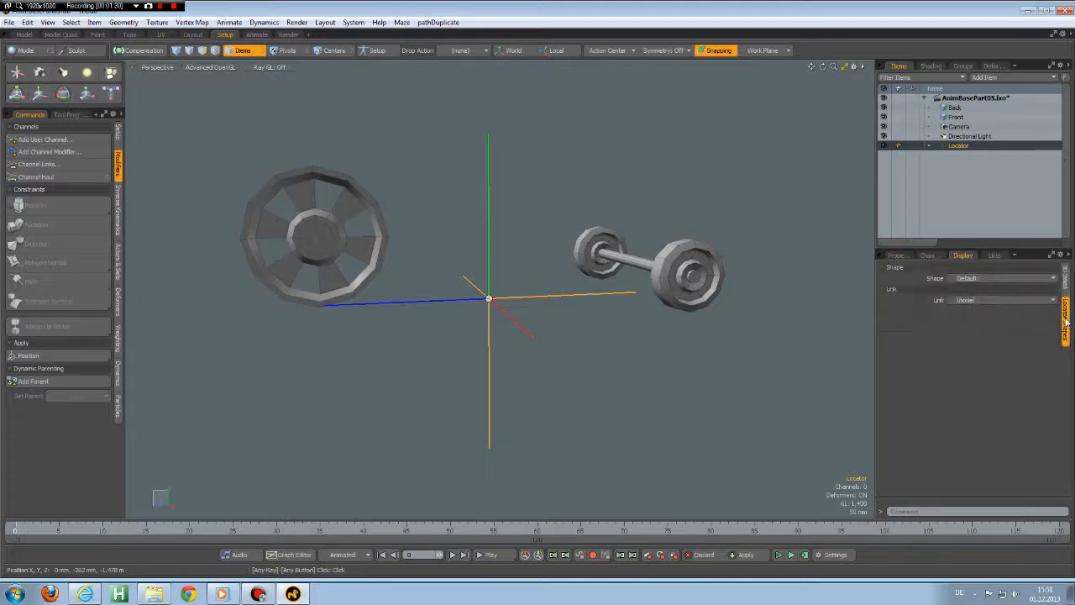
pyautogui.click(985, 277)
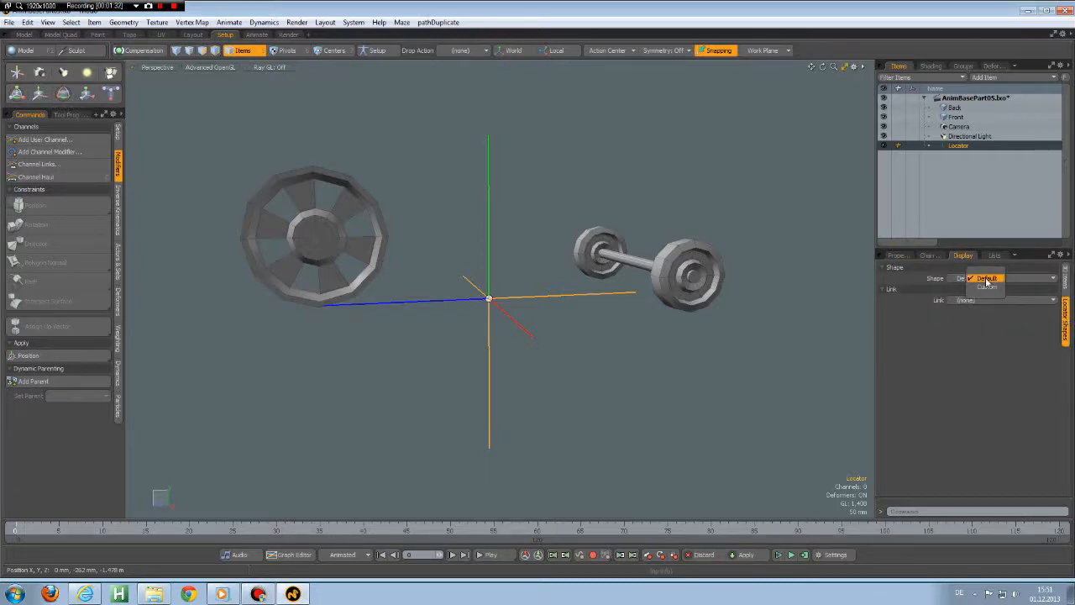
pyautogui.click(989, 291)
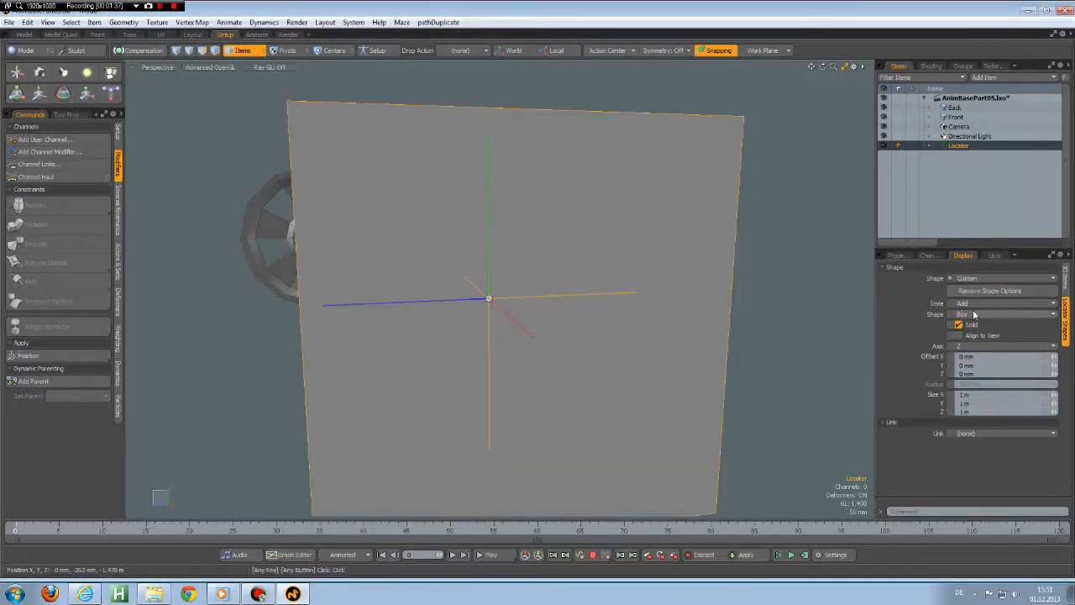
# Change the locator's custom shape to a Cone aligned to the Y axis
pyautogui.click(973, 315)
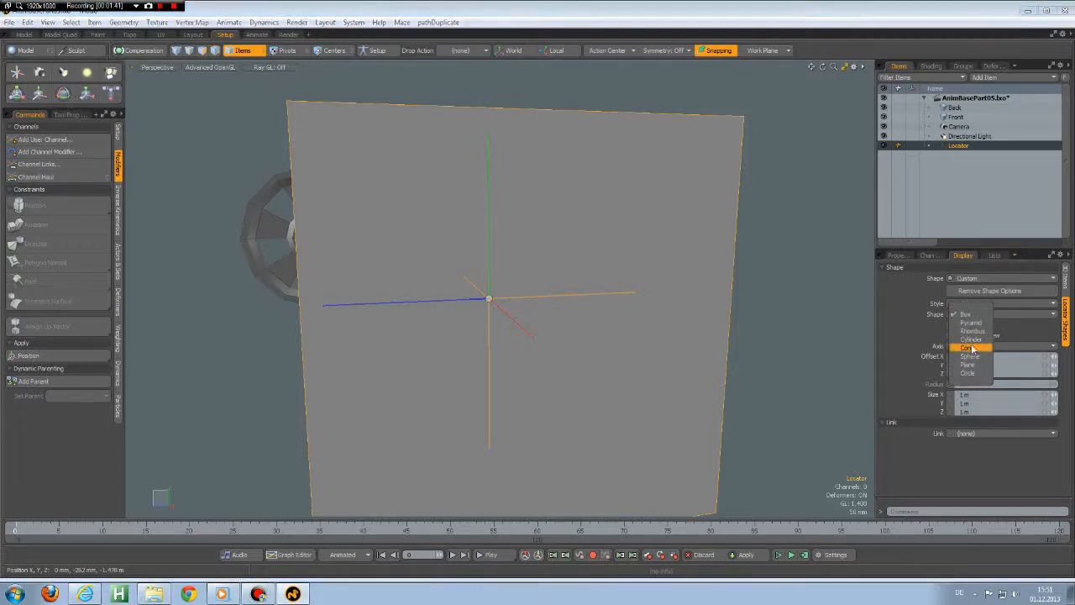
pyautogui.click(970, 347)
pyautogui.click(1051, 347)
pyautogui.click(1053, 338)
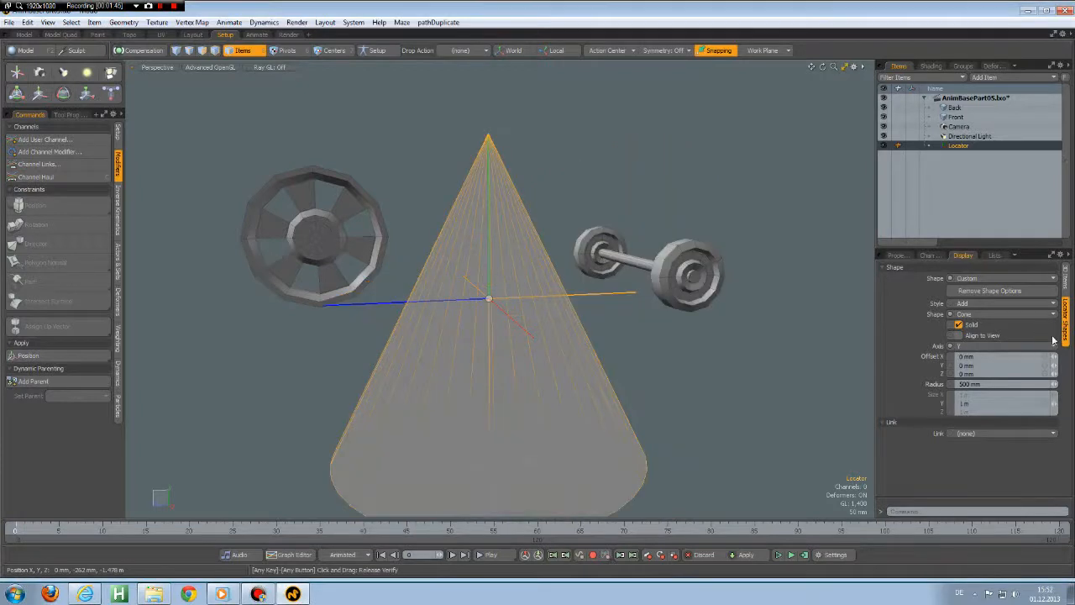
# Set the locator cone's radius to 200 mm and its Y size to 100 mm
pyautogui.click(987, 383)
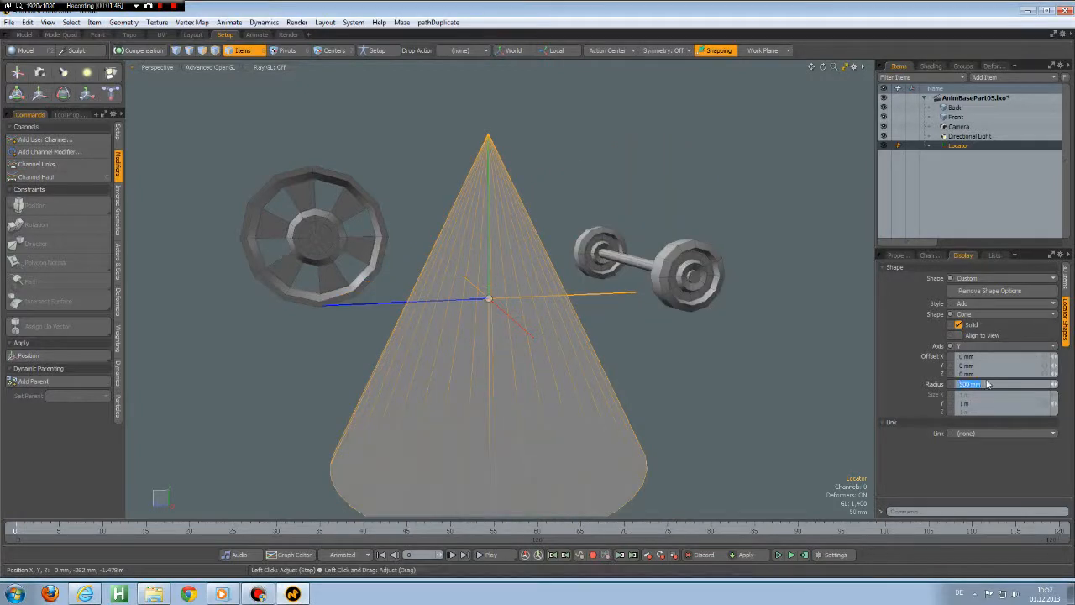
pyautogui.write('1')
pyautogui.press('Return')
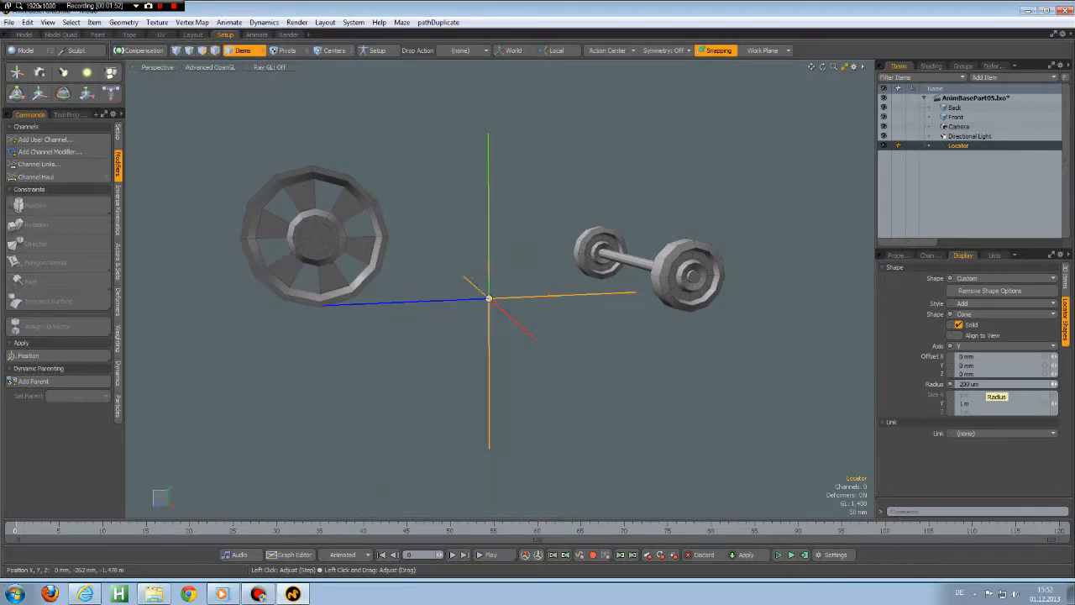
pyautogui.click(976, 403)
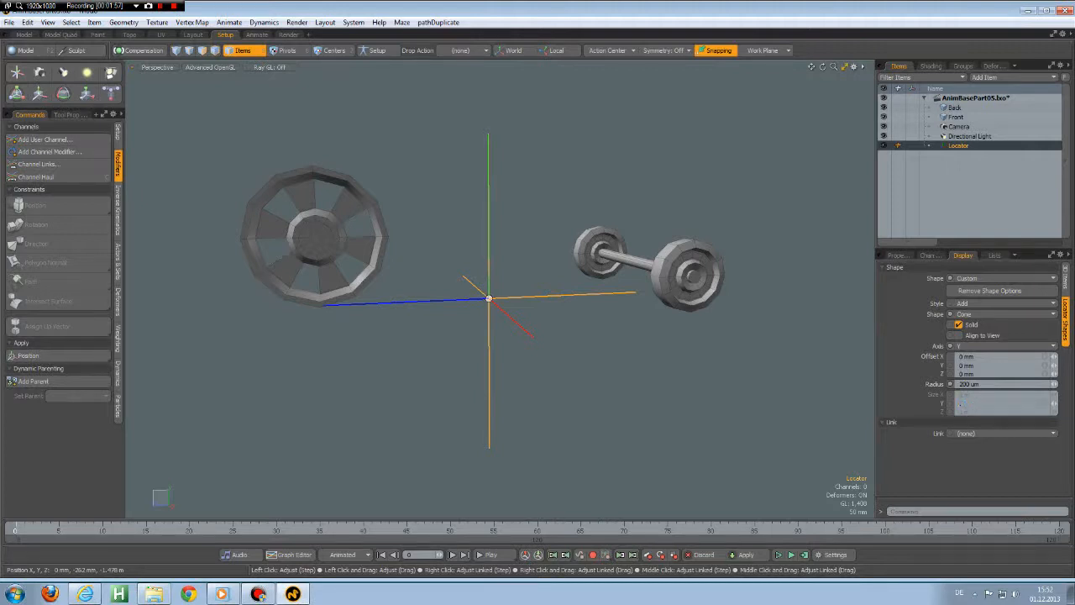
pyautogui.write('.1m')
pyautogui.press('Return')
pyautogui.click(985, 384)
pyautogui.write('.')
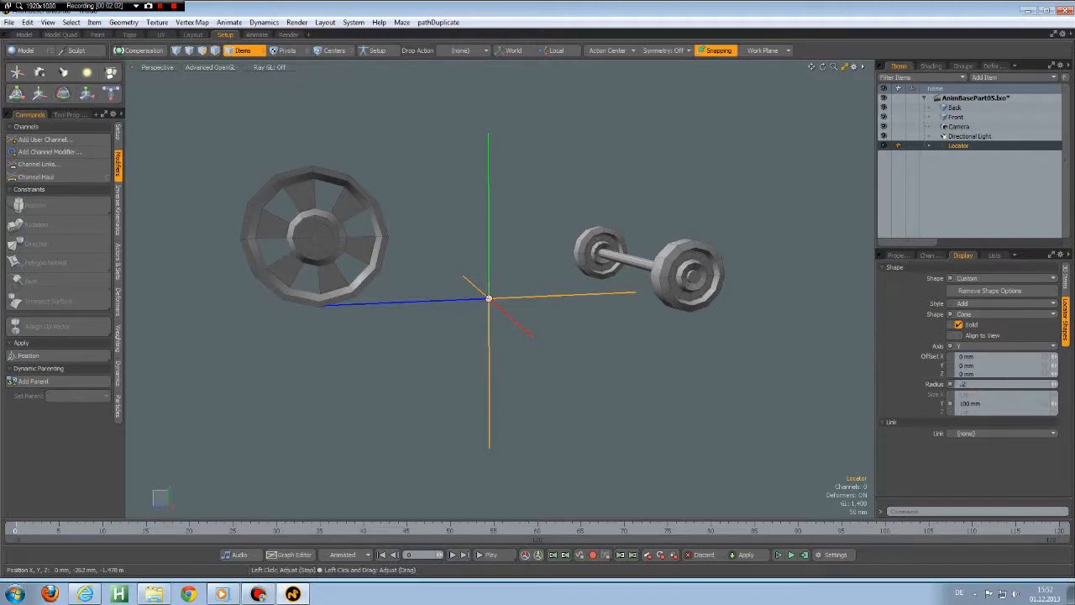
pyautogui.write('2m')
pyautogui.press('Return')
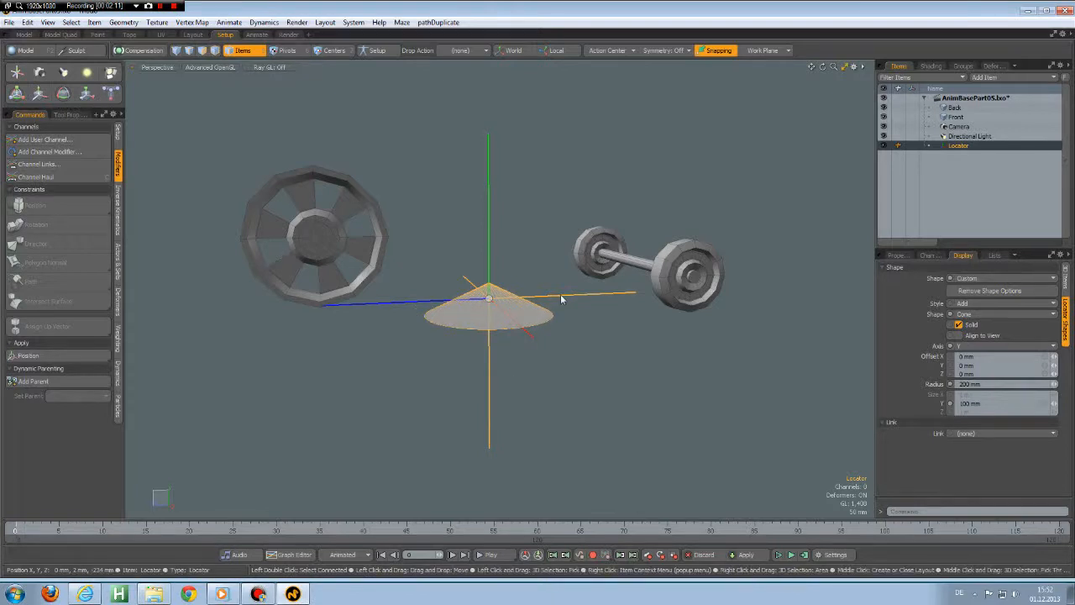
# Set the locator's shape style to Replace so only the cone is drawn
pyautogui.click(972, 303)
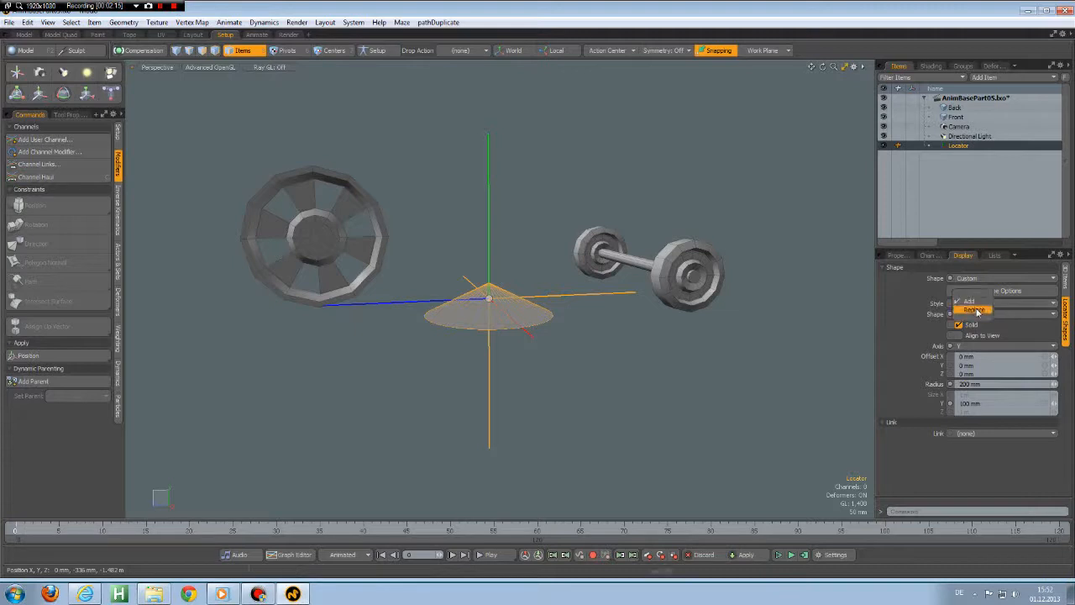
pyautogui.click(974, 310)
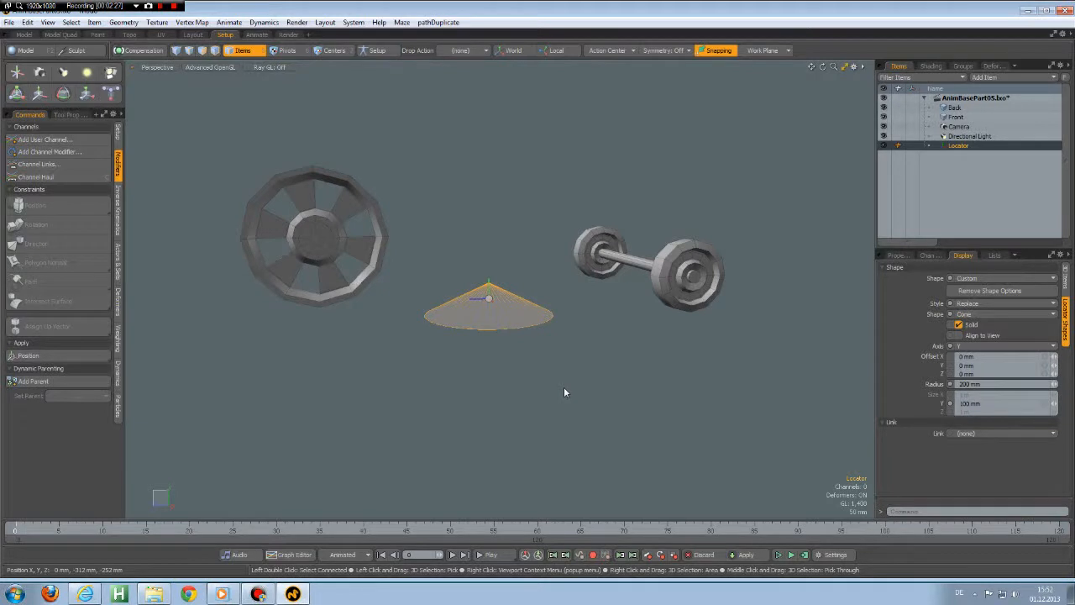
pyautogui.moveTo(550, 380)
pyautogui.keyDown('alt'); pyautogui.mouseDown()
pyautogui.moveTo(493, 354)
pyautogui.moveTo(546, 377)
pyautogui.moveTo(531, 377)
pyautogui.mouseUp(); pyautogui.keyUp('alt')
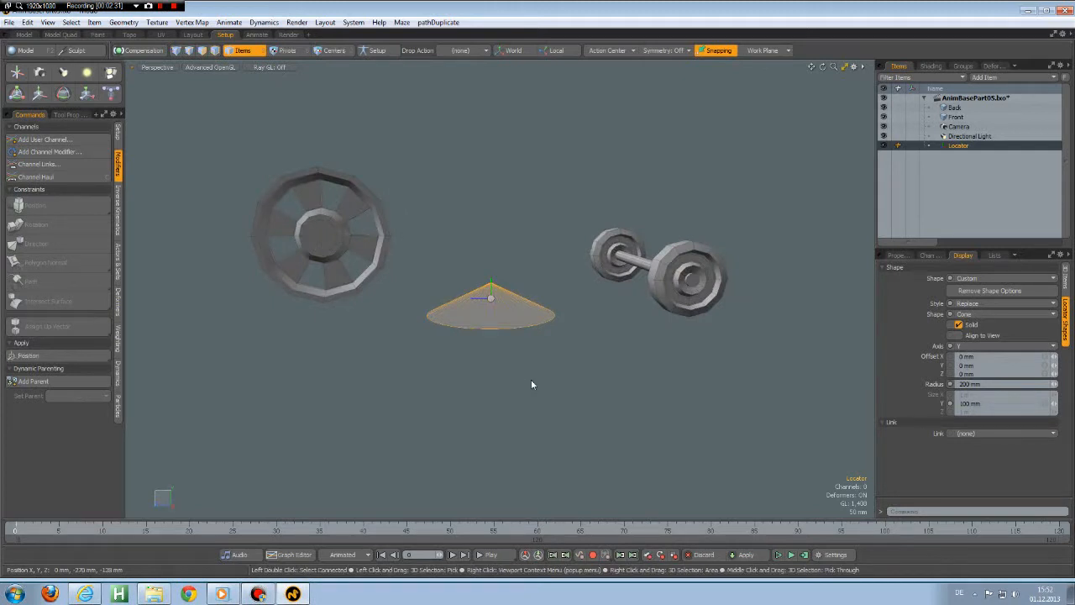
# Parent the Back and Front meshes to the Locator and expand its hierarchy in the item list
pyautogui.click(955, 109)
pyautogui.keyDown('shift'); pyautogui.click(957, 117); pyautogui.keyUp('shift')
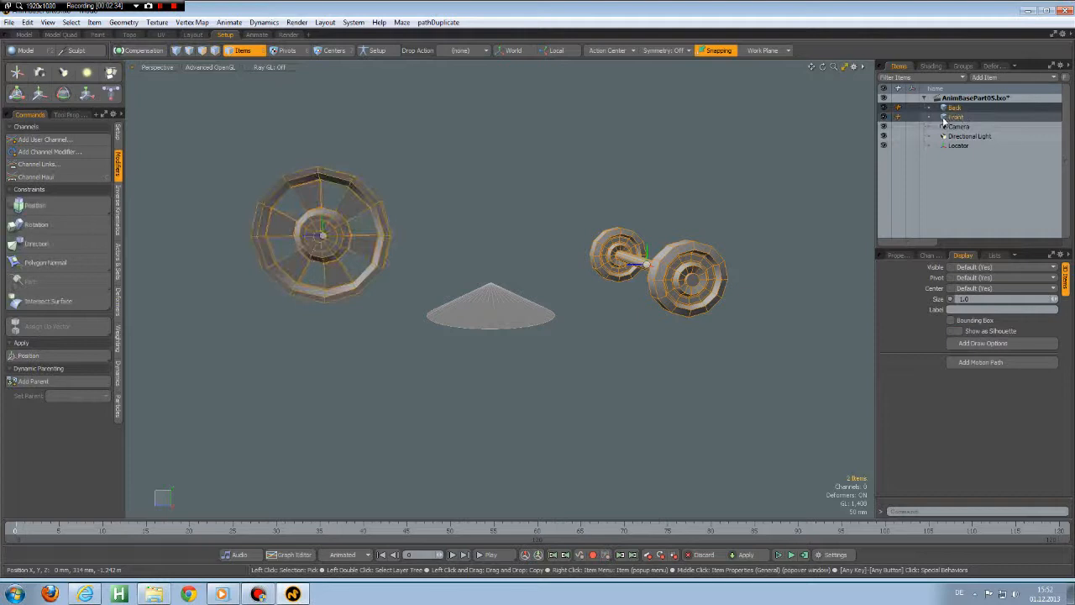
pyautogui.moveTo(944, 121); pyautogui.dragTo(955, 148)
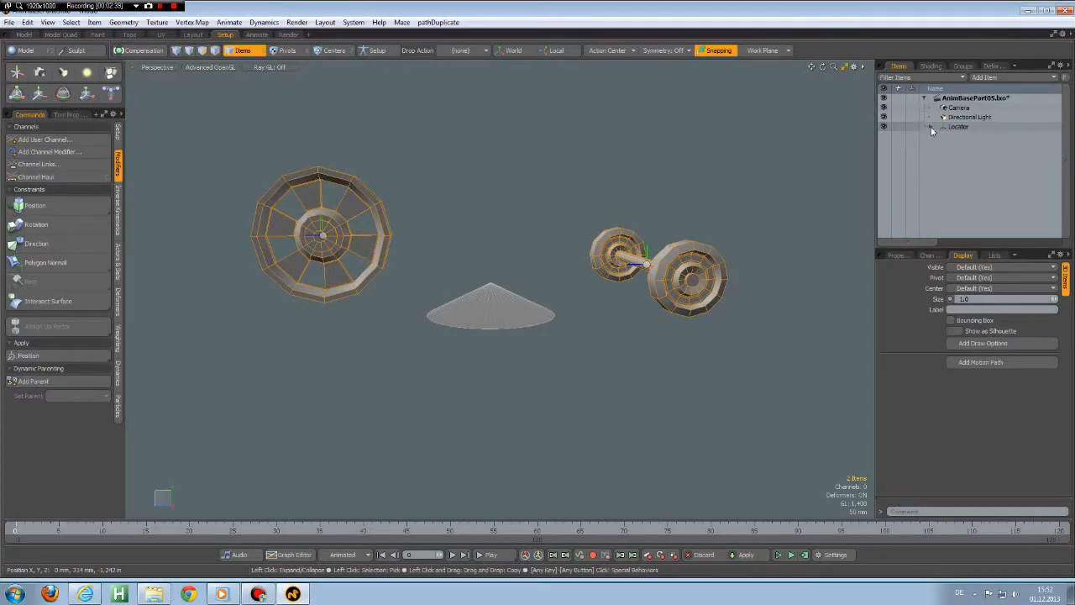
pyautogui.click(930, 128)
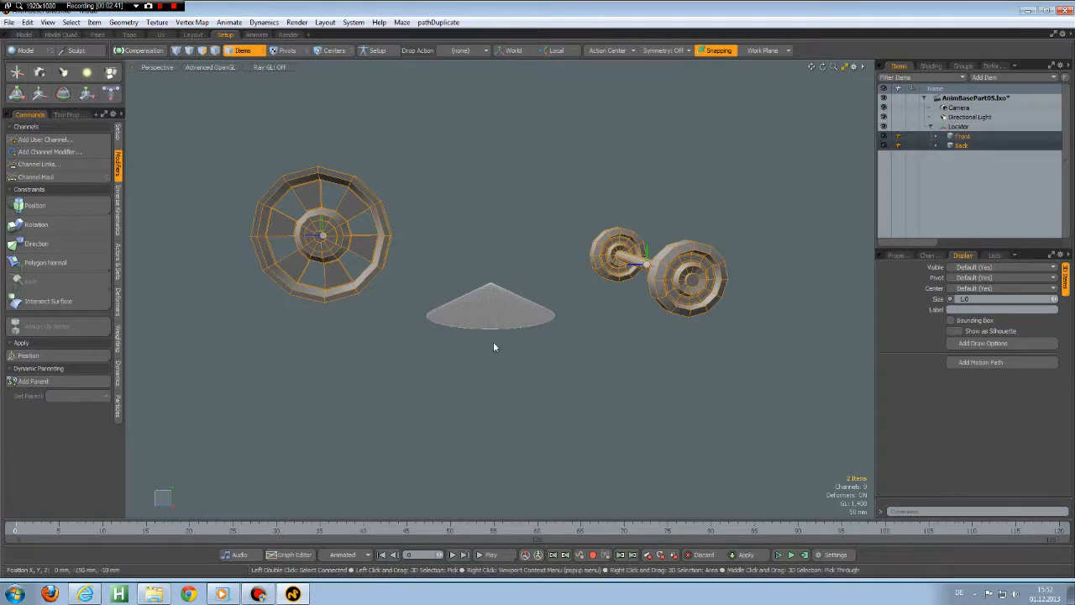
# Try moving the locator along the Z axis to test the wheel parenting, and undo the move
pyautogui.click(500, 313)
pyautogui.press('w')
pyautogui.moveTo(446, 303); pyautogui.dragTo(467, 302)
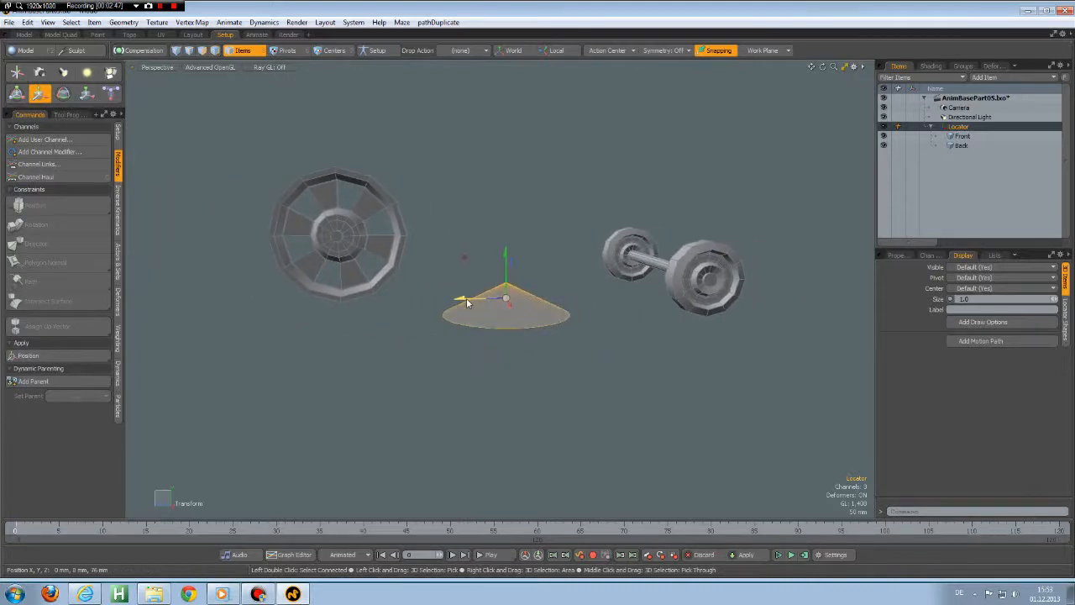
pyautogui.hotkey('ctrl', 'z')
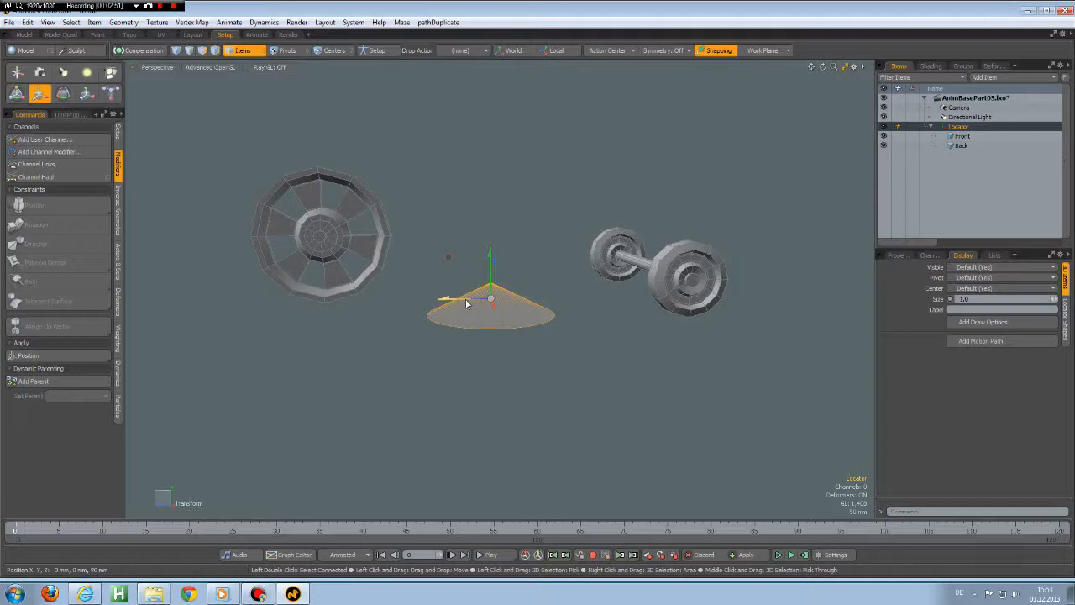
# Restore the maximized 3D viewport so the schematic workspace is shown beneath it
pyautogui.keyDown('alt'); pyautogui.moveTo(541, 381); pyautogui.dragTo(570, 382); pyautogui.keyUp('alt')
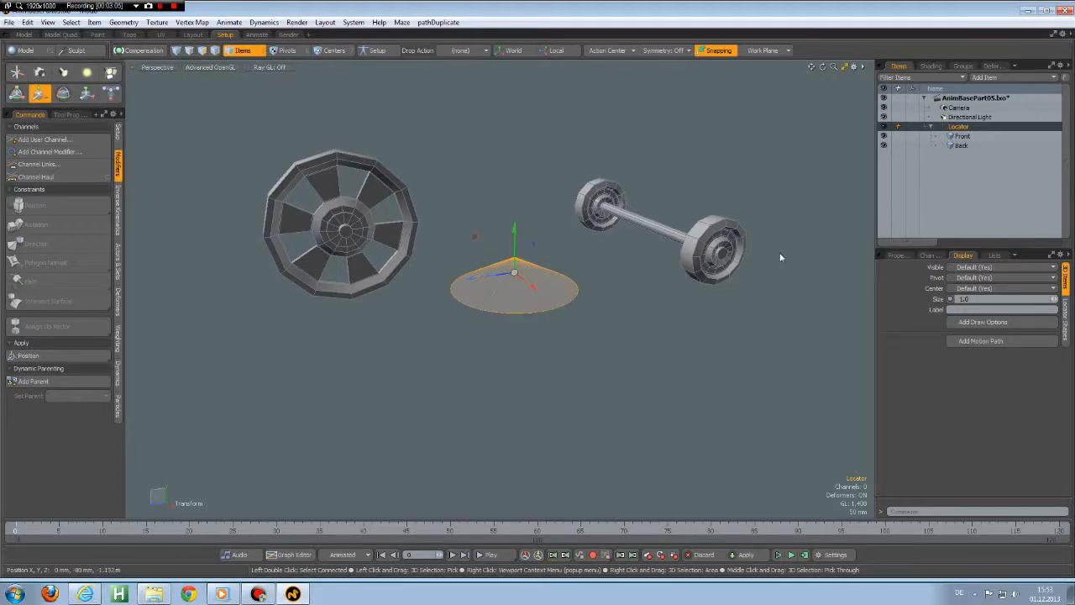
pyautogui.click(846, 68)
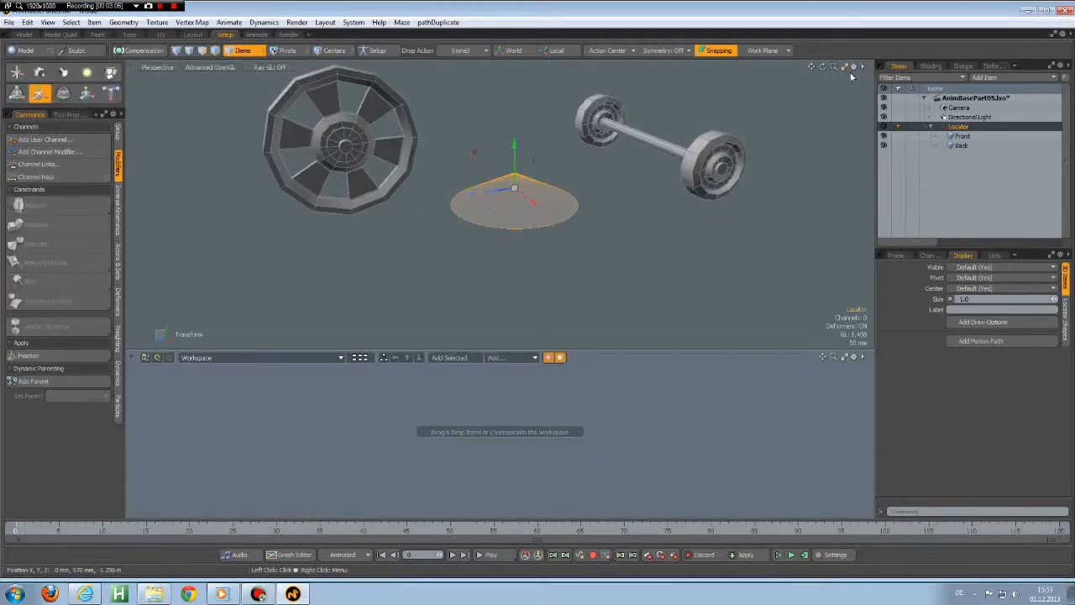
pyautogui.moveTo(712, 307)
pyautogui.keyDown('alt'); pyautogui.mouseDown()
pyautogui.moveTo(706, 267)
pyautogui.moveTo(711, 302)
pyautogui.mouseUp(); pyautogui.keyUp('alt')
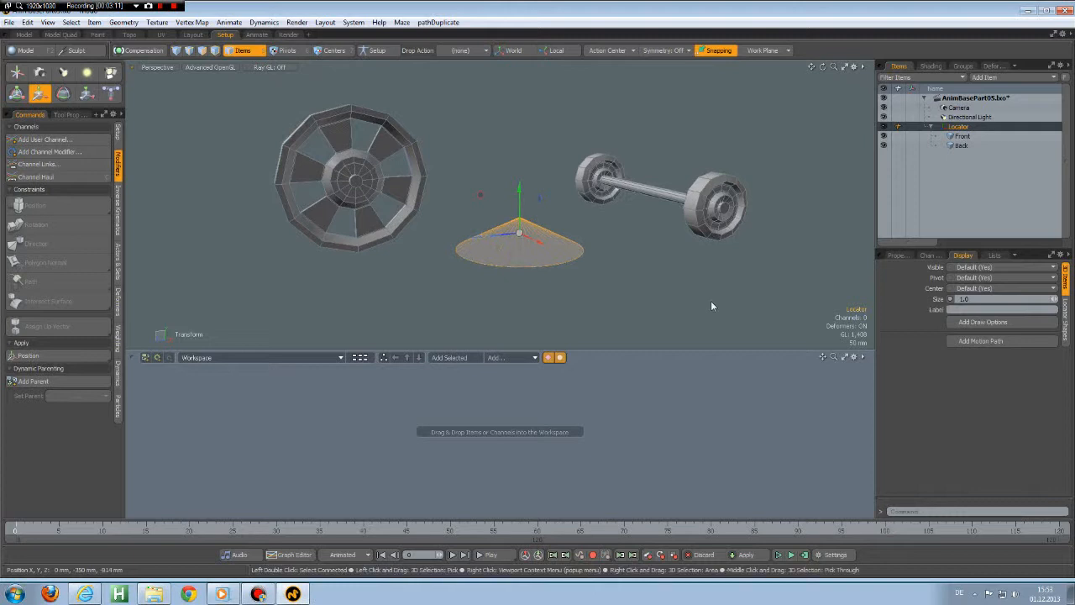
# Rotate the Front wheel about its X axis to about -94° and show the model in the Right view
pyautogui.click(384, 191)
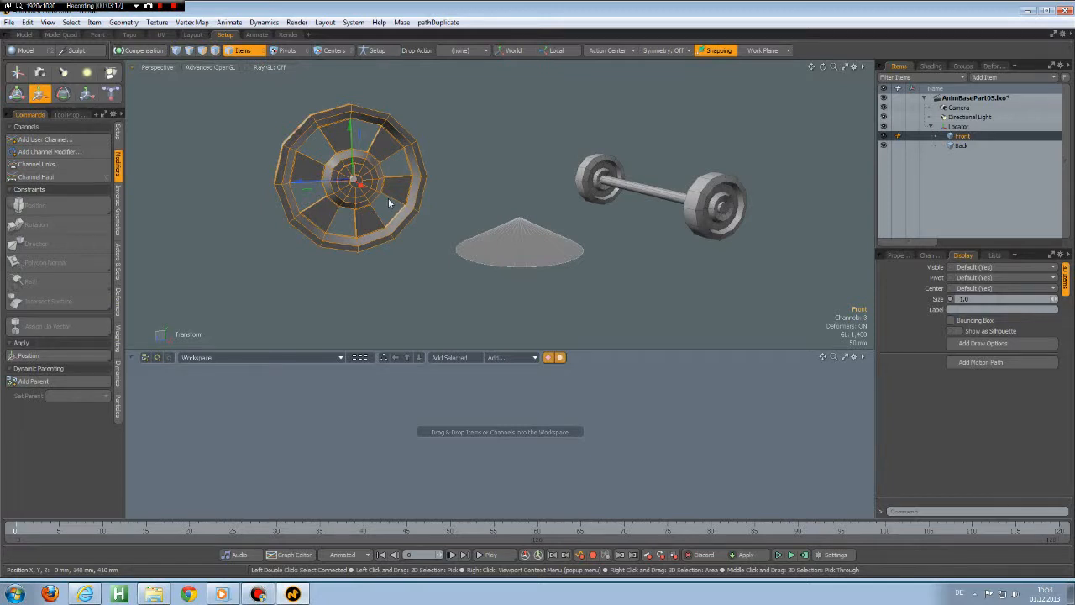
pyautogui.press('e')
pyautogui.moveTo(317, 132); pyautogui.dragTo(374, 125)
pyautogui.click(895, 255)
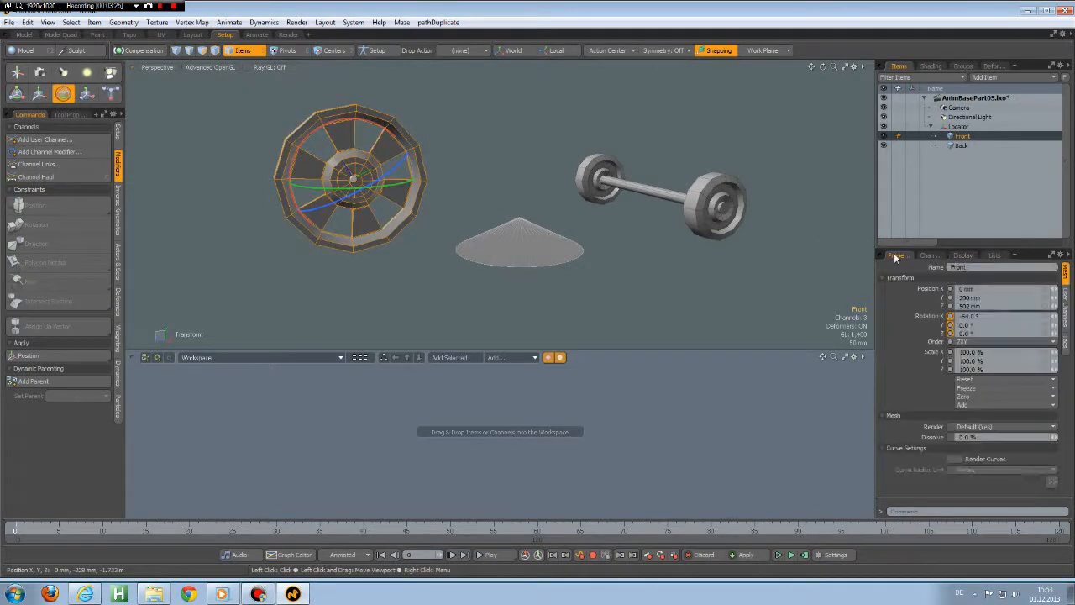
pyautogui.moveTo(376, 125); pyautogui.dragTo(367, 156)
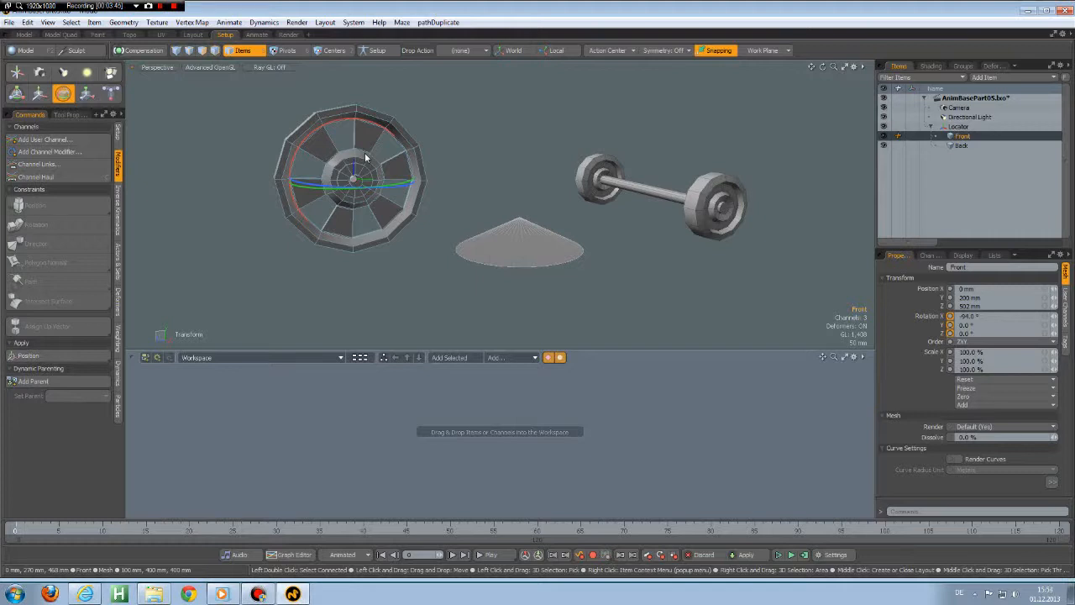
pyautogui.press('KP_3')
pyautogui.keyDown('alt'); pyautogui.keyDown('shift'); pyautogui.moveTo(364, 153); pyautogui.dragTo(402, 183); pyautogui.keyUp('shift'); pyautogui.keyUp('alt')
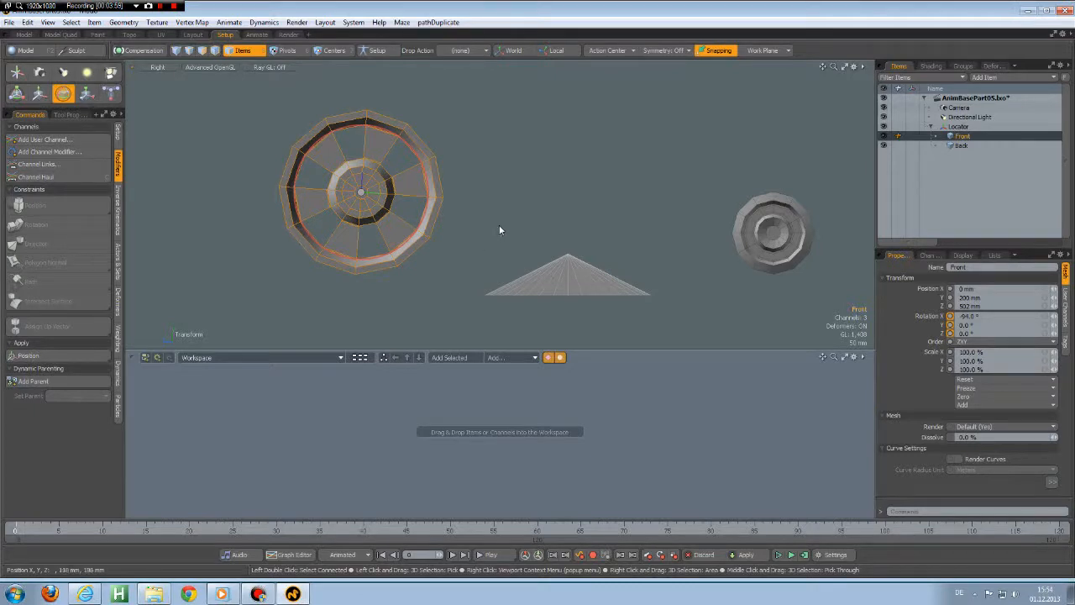
# Add the Front wheel's Rotation X channel to the schematic workspace as a node
pyautogui.click(928, 256)
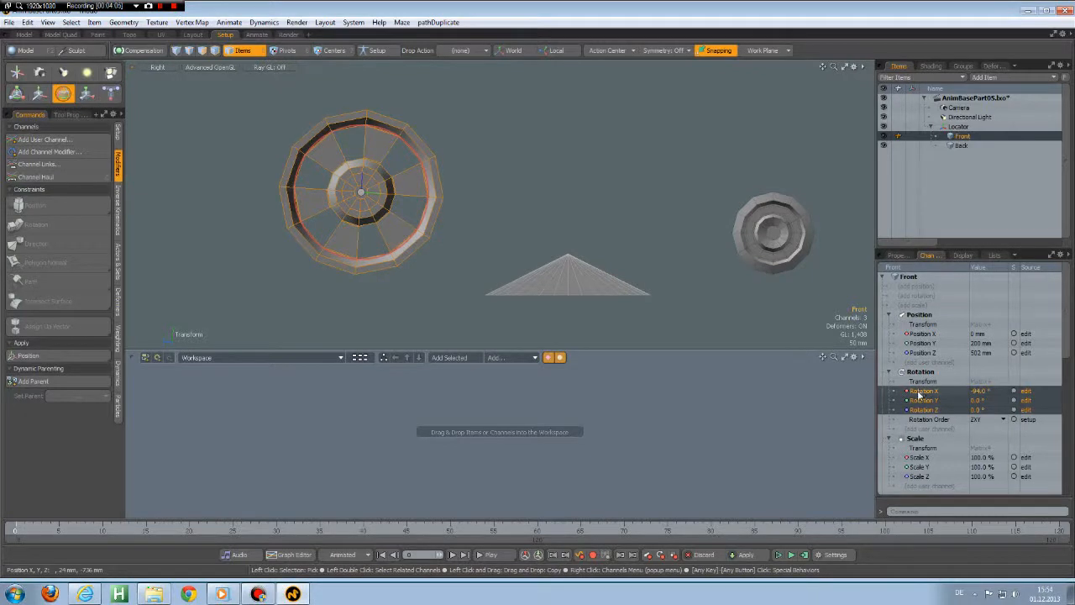
pyautogui.click(920, 392)
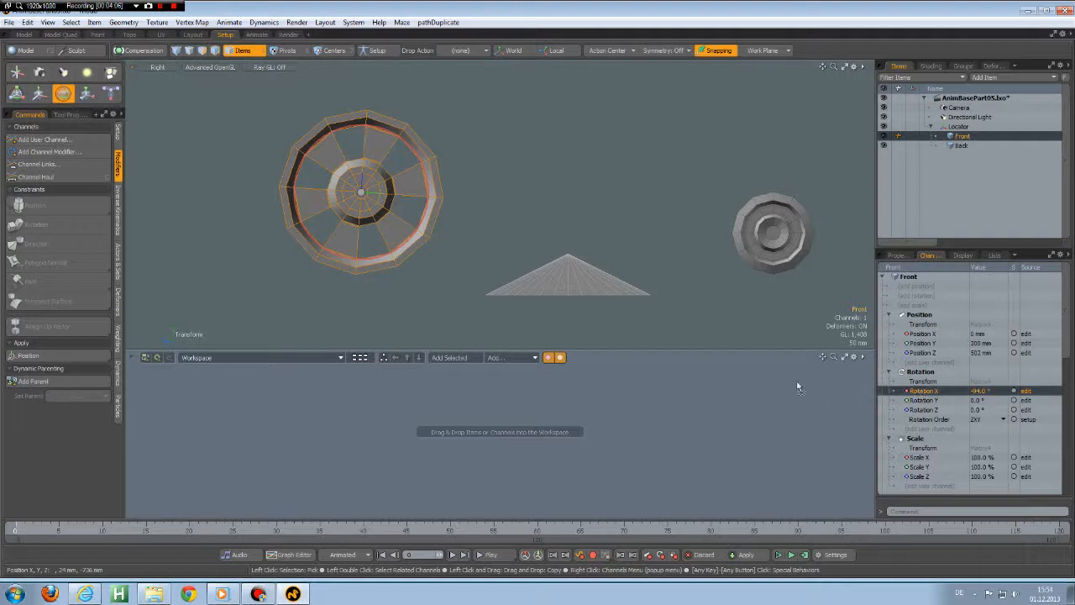
pyautogui.moveTo(750, 387); pyautogui.dragTo(747, 388)
pyautogui.moveTo(551, 442); pyautogui.dragTo(751, 376)
# Add the Back wheel's Rotation X channel to the schematic and place its node below the Front node
pyautogui.click(787, 258)
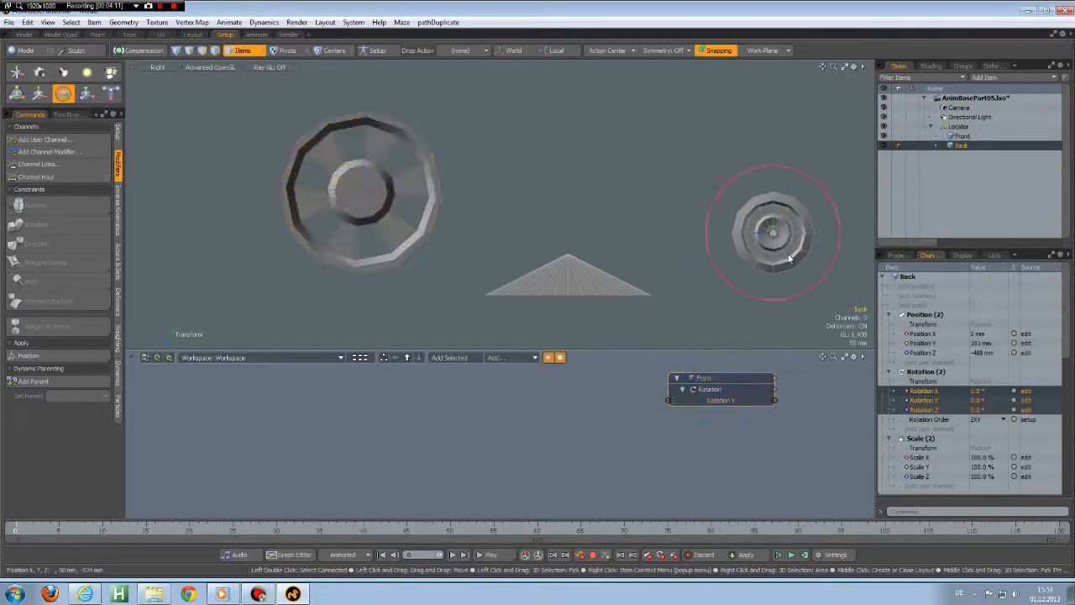
pyautogui.click(922, 391)
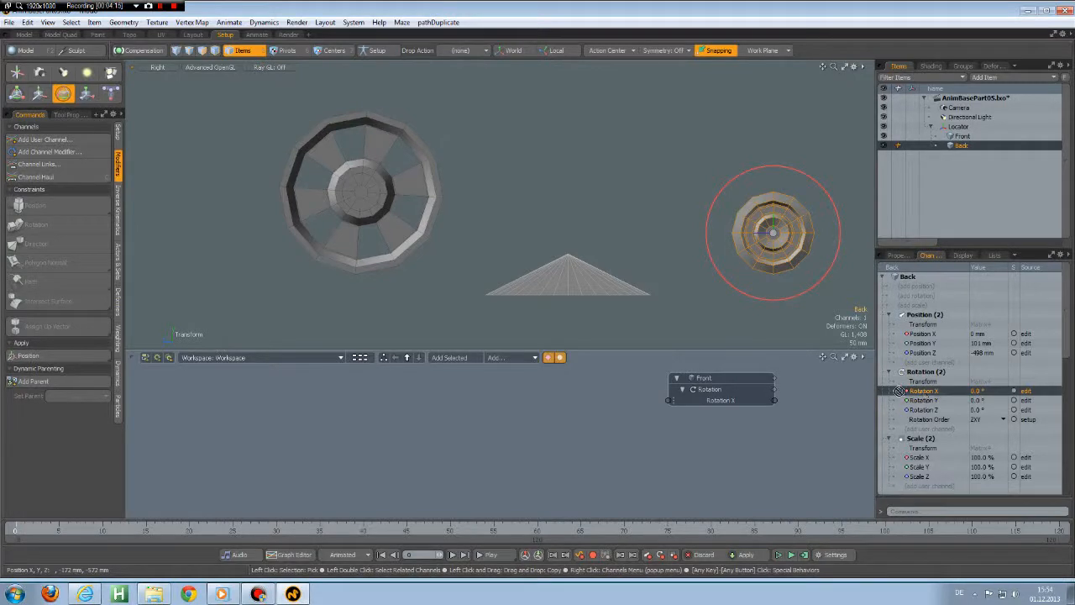
pyautogui.moveTo(698, 435); pyautogui.dragTo(699, 435)
pyautogui.moveTo(576, 406); pyautogui.dragTo(745, 432)
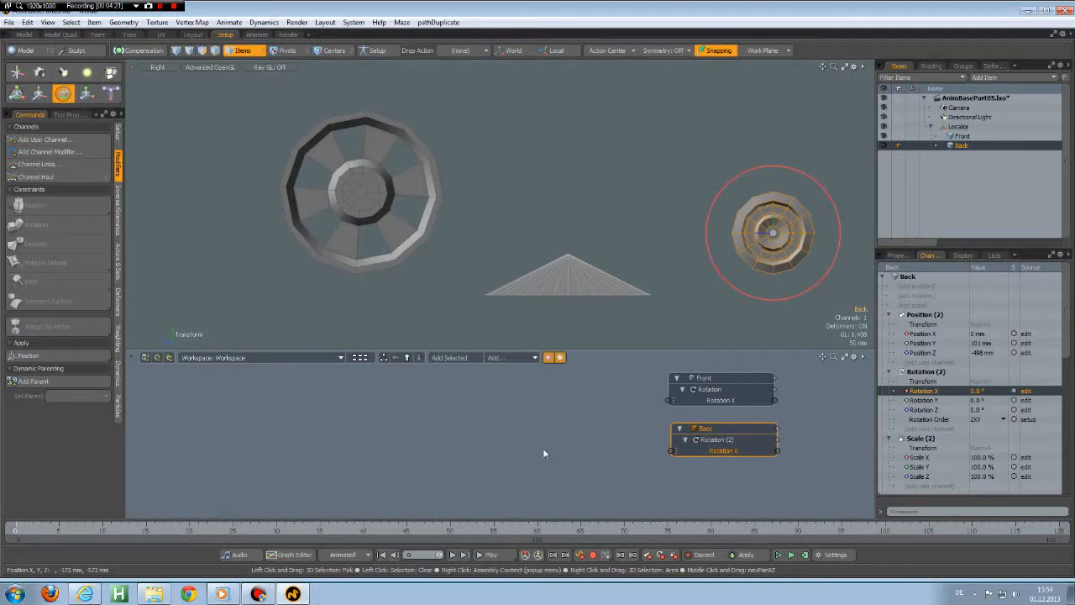
# Add a Revolve channel modifier to the schematic and place it ahead of the two wheel nodes
pyautogui.click(519, 453)
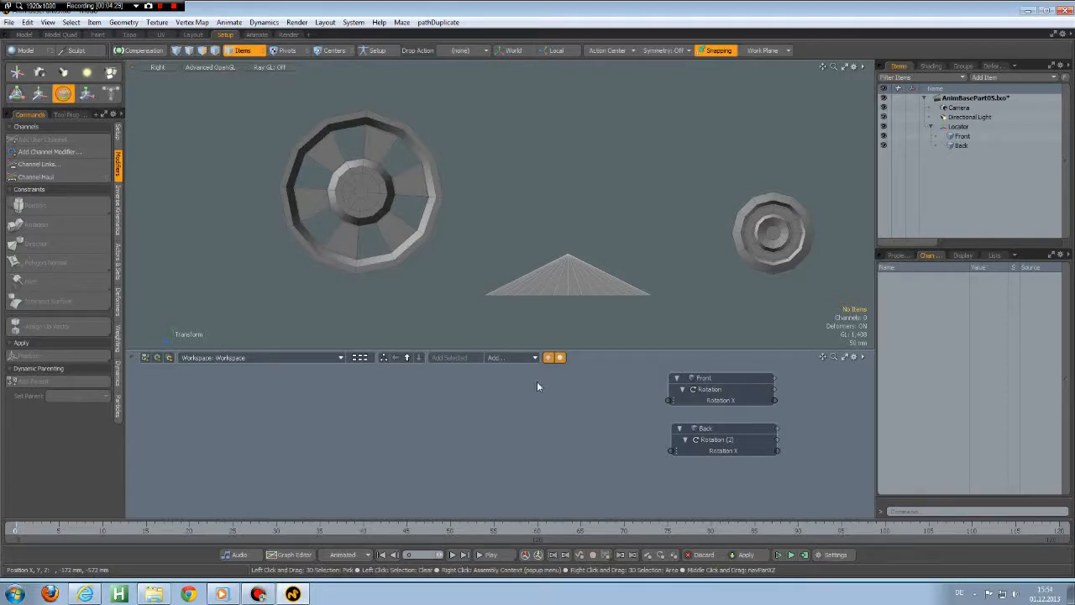
pyautogui.click(499, 356)
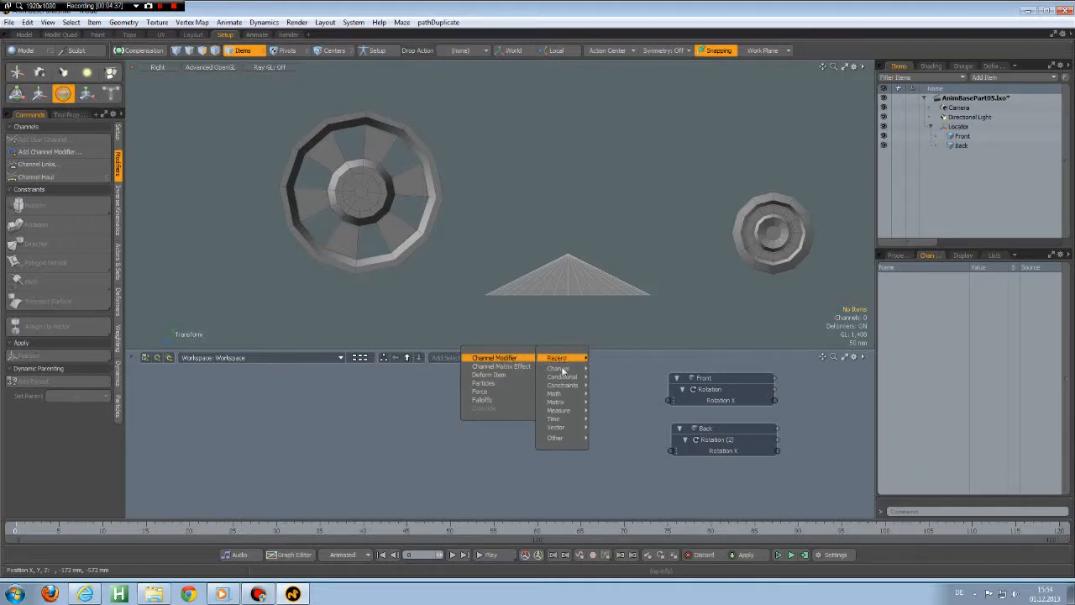
pyautogui.moveTo(556, 437)
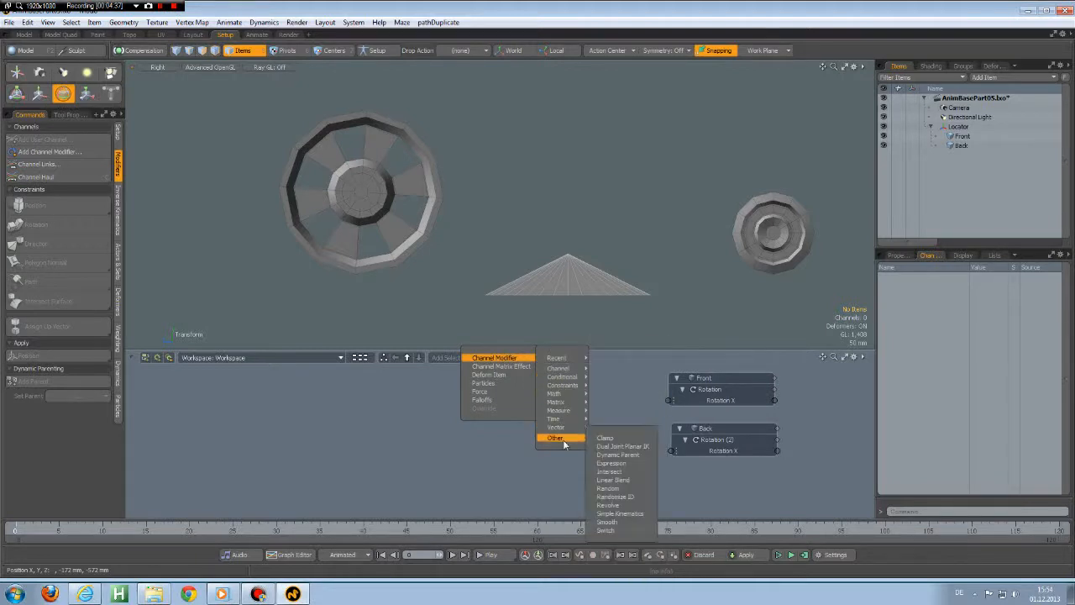
pyautogui.click(617, 505)
pyautogui.moveTo(562, 421); pyautogui.dragTo(523, 380)
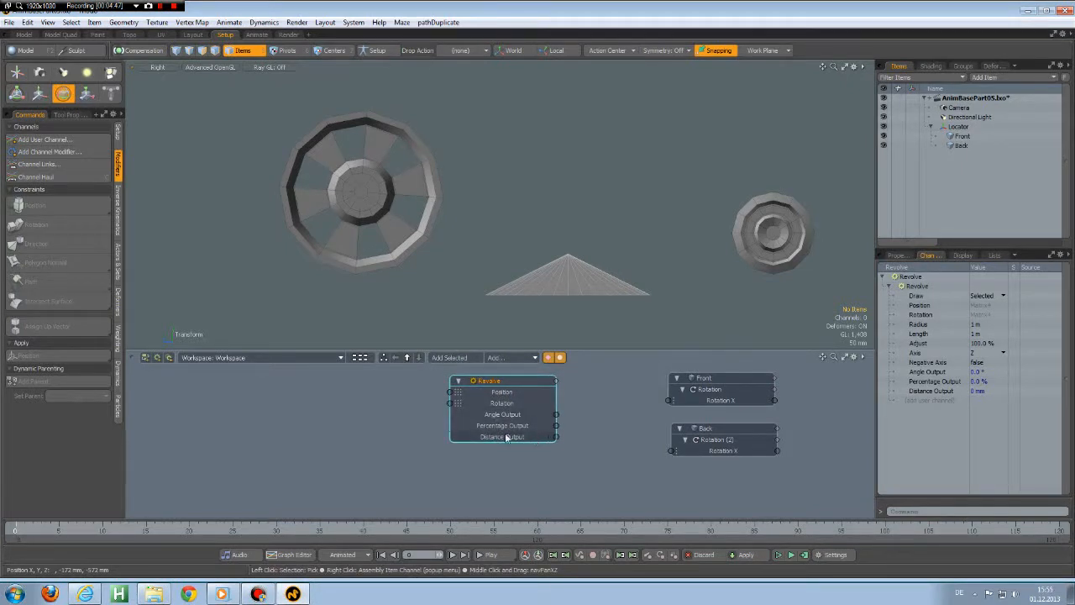
# Link the Revolve node's Angle Output to the Rotation X inputs of both the Front and Back nodes
pyautogui.moveTo(528, 430)
pyautogui.moveTo(556, 415); pyautogui.dragTo(663, 401)
pyautogui.moveTo(556, 414); pyautogui.dragTo(670, 452)
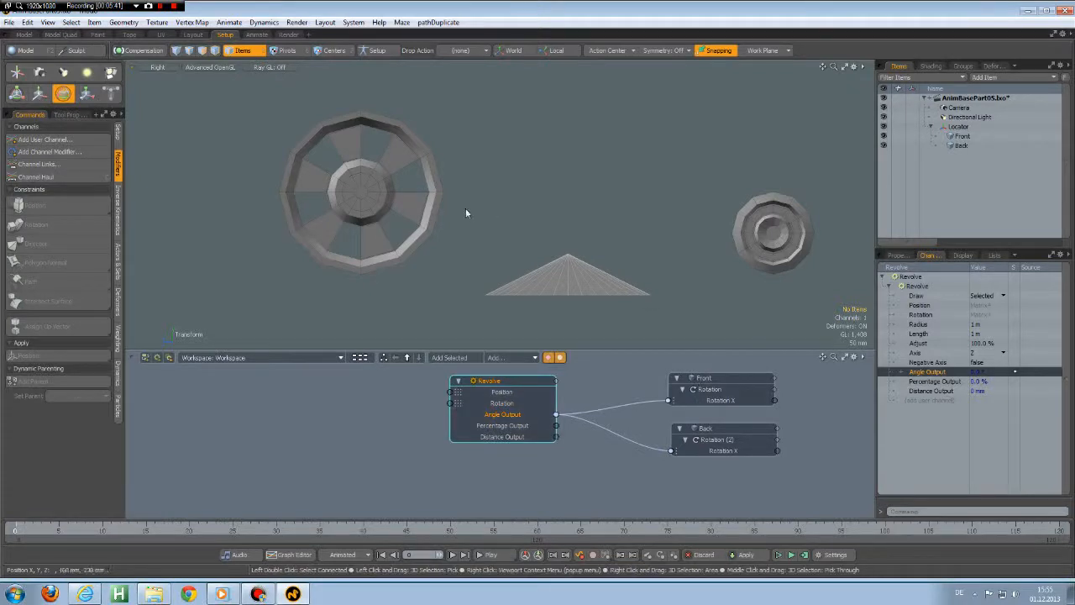
# Add the Front mesh's World Position and World Rotation channels to its schematic node, moving the Back node down to make room
pyautogui.click(414, 209)
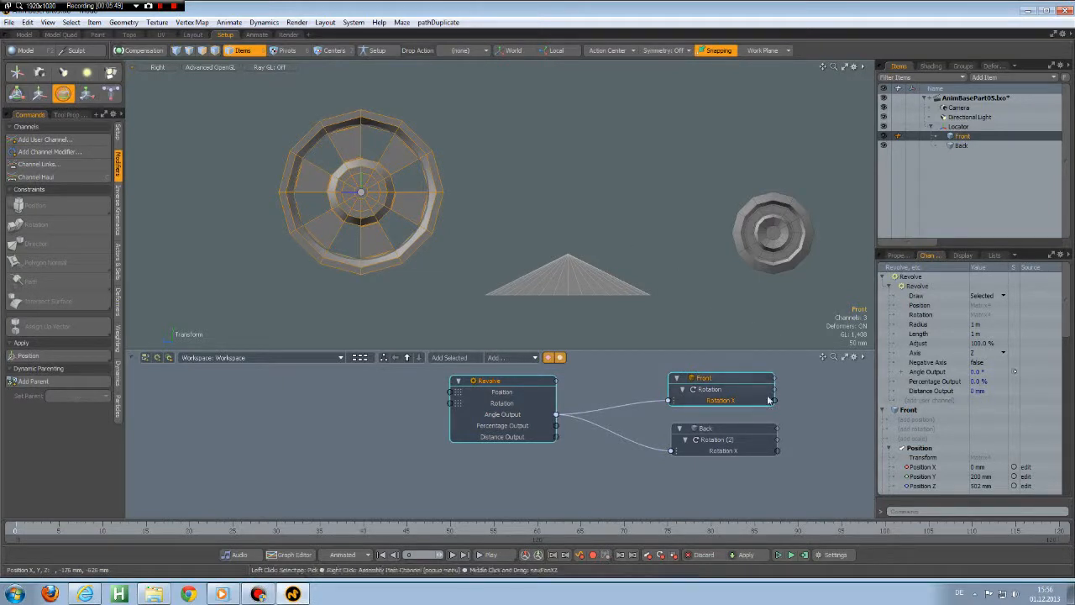
pyautogui.click(814, 377)
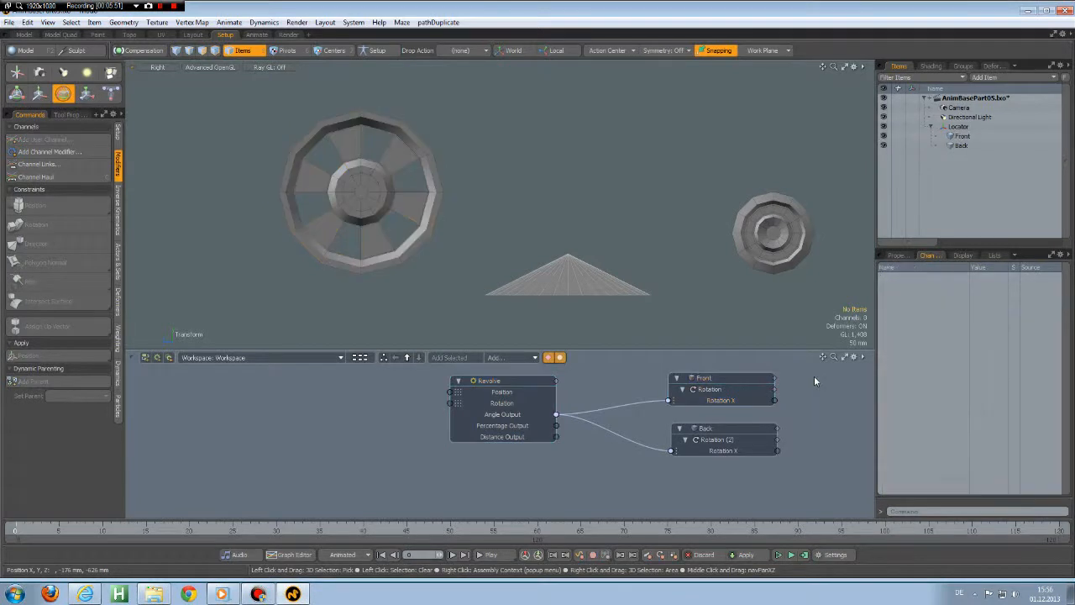
pyautogui.click(411, 199)
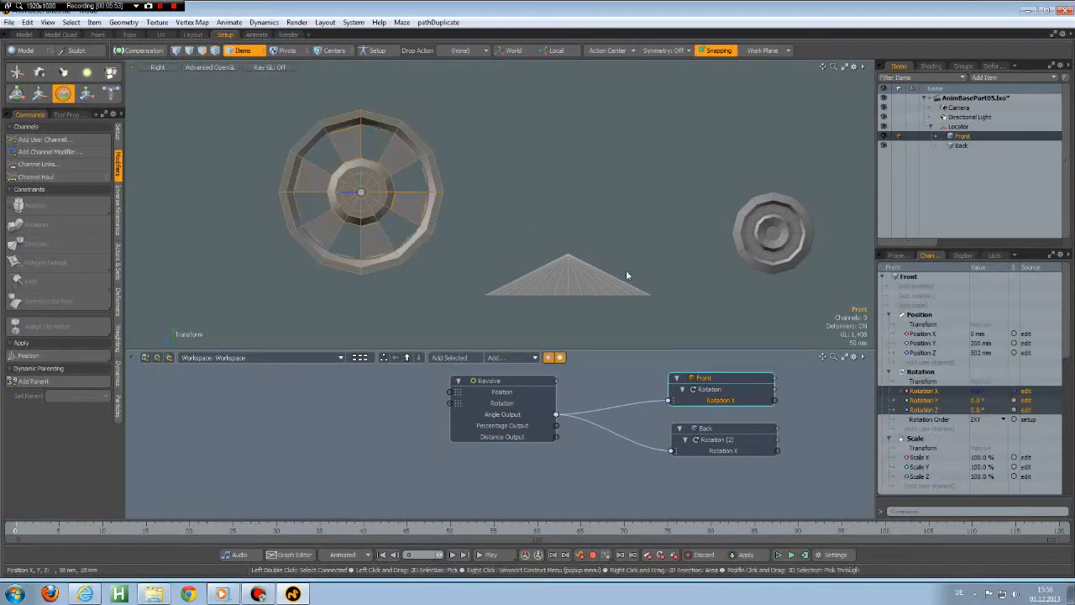
pyautogui.moveTo(1064, 343); pyautogui.dragTo(1058, 420)
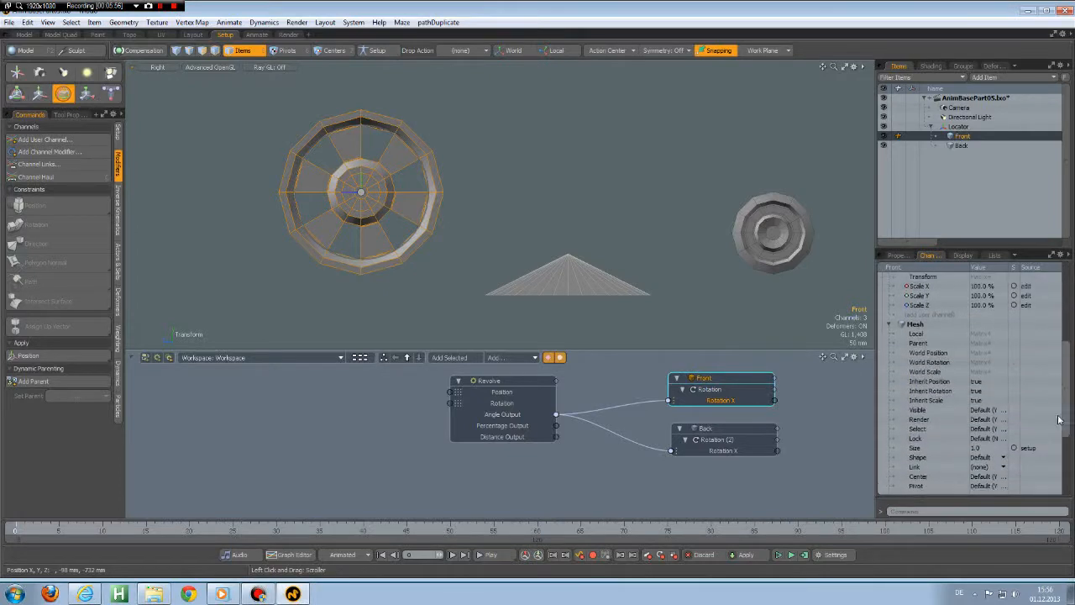
pyautogui.click(936, 354)
pyautogui.keyDown('shift'); pyautogui.click(933, 365); pyautogui.keyUp('shift')
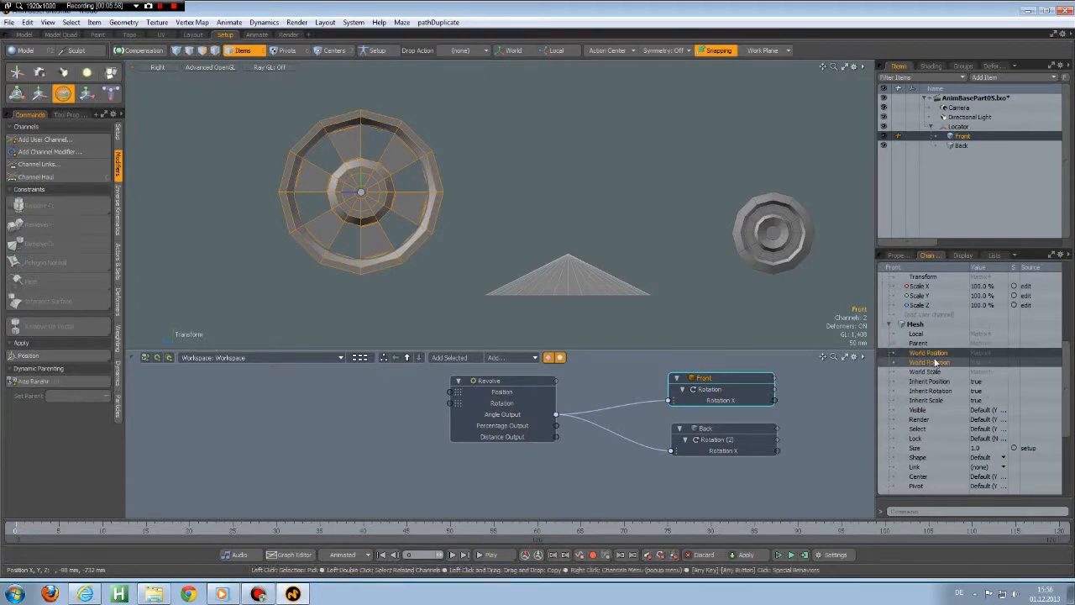
pyautogui.moveTo(922, 359); pyautogui.dragTo(626, 386)
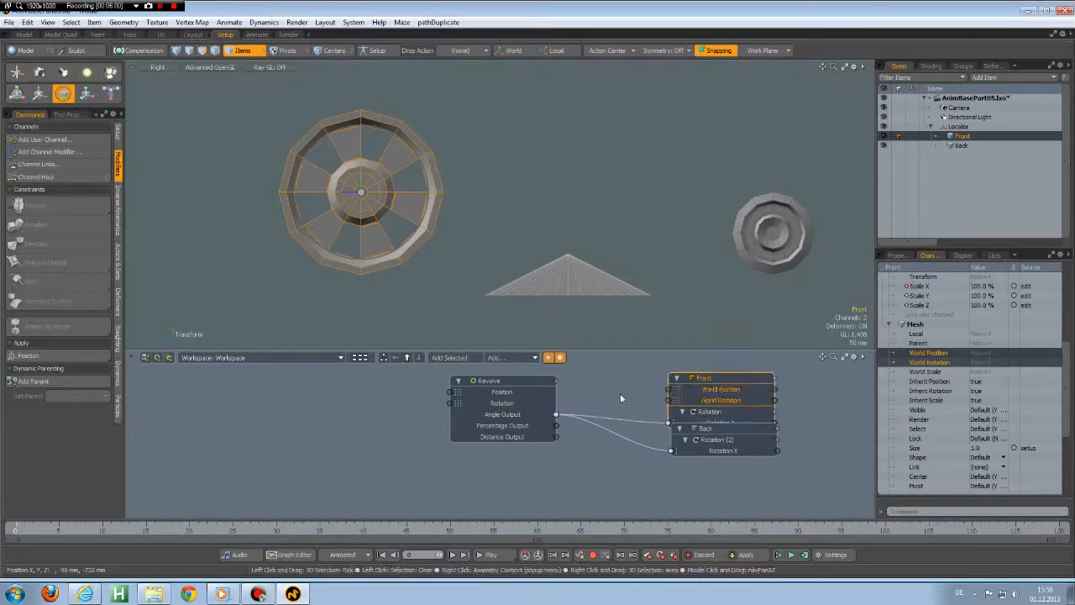
pyautogui.moveTo(722, 428); pyautogui.dragTo(724, 472)
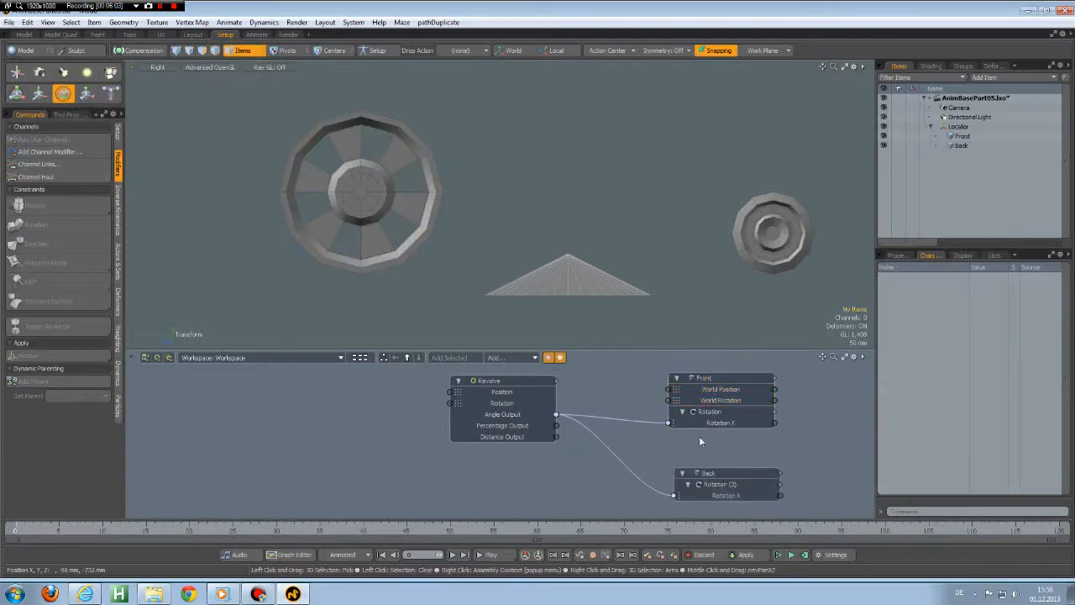
# Try to link the Front node's World Position to the Revolve node's Position input, and delete that link
pyautogui.moveTo(774, 390); pyautogui.dragTo(450, 392)
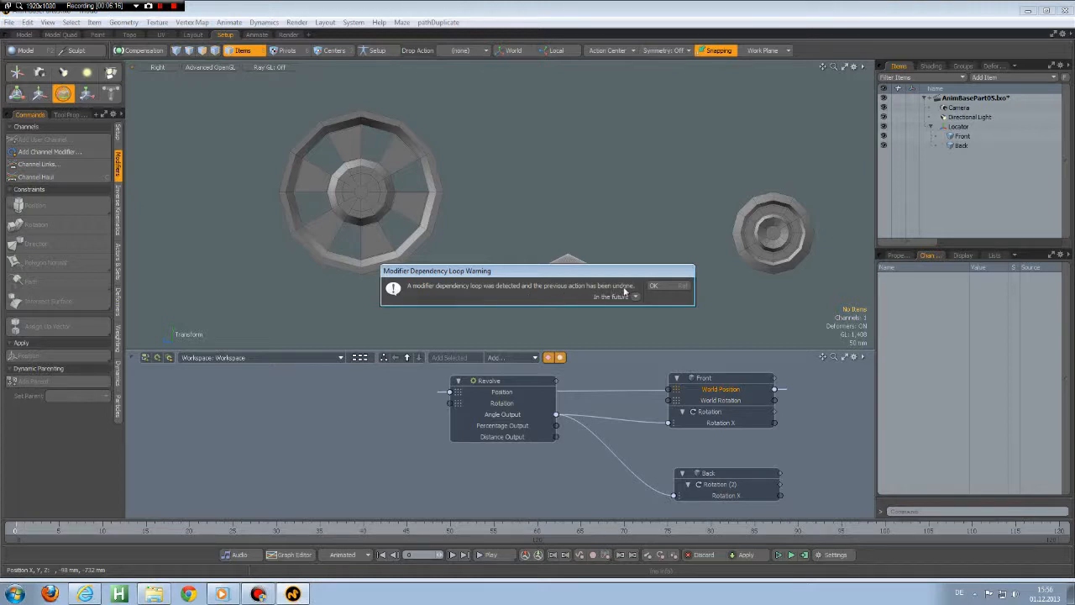
pyautogui.click(654, 286)
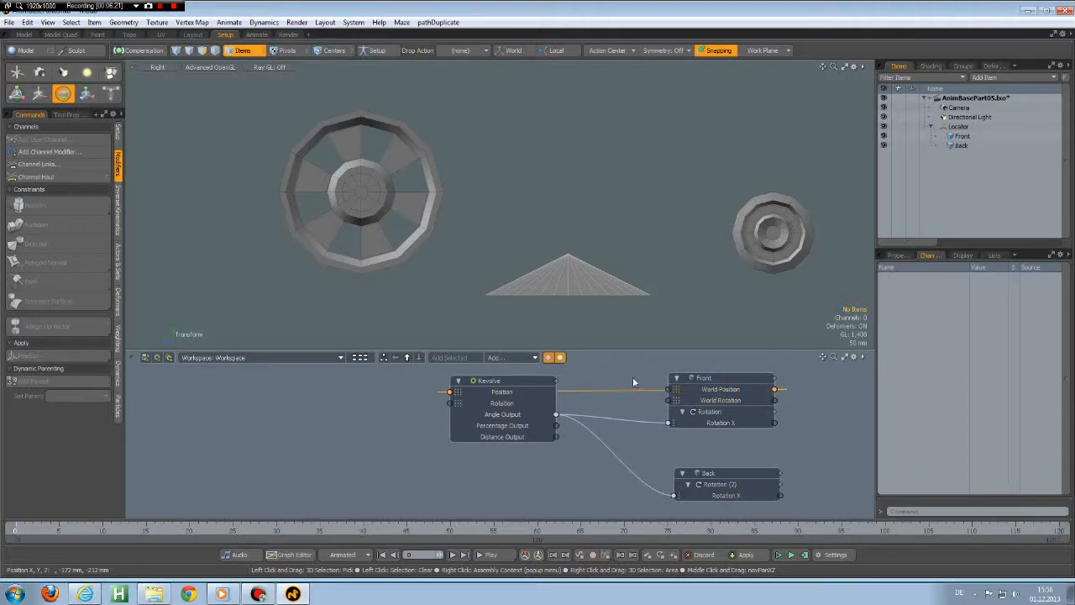
pyautogui.press('Delete')
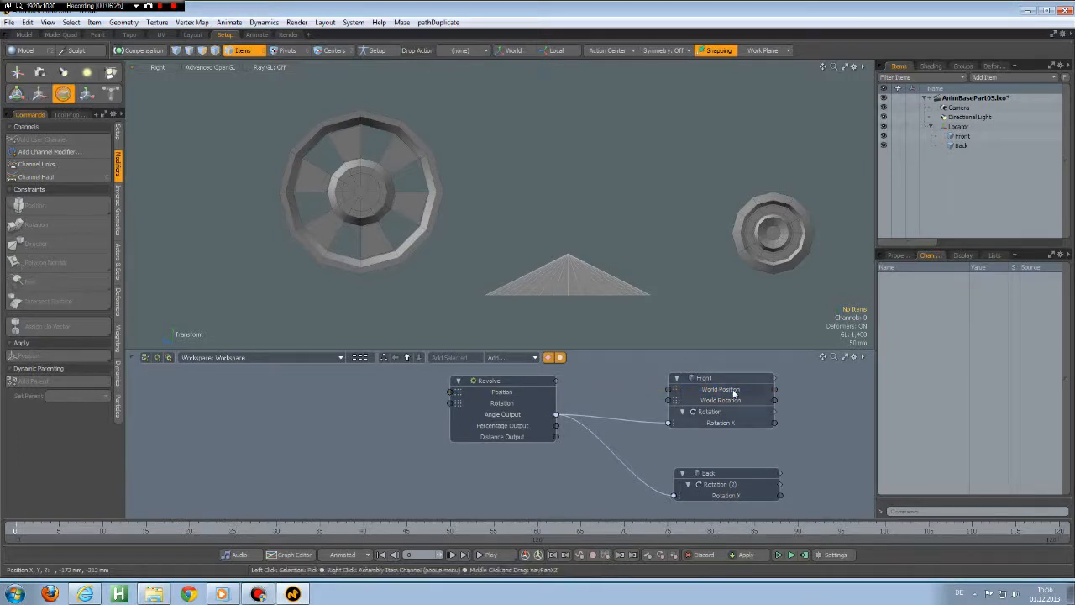
# Remove the World Position and World Rotation channels from the Front node and shift the node slightly upward
pyautogui.click(732, 389)
pyautogui.click(730, 392)
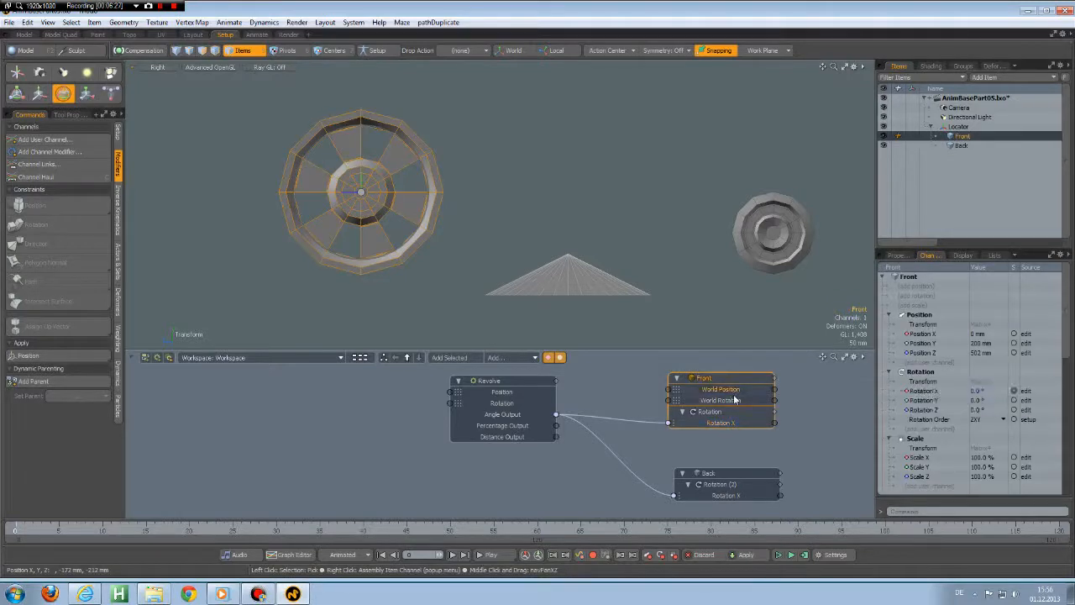
pyautogui.rightClick(732, 398)
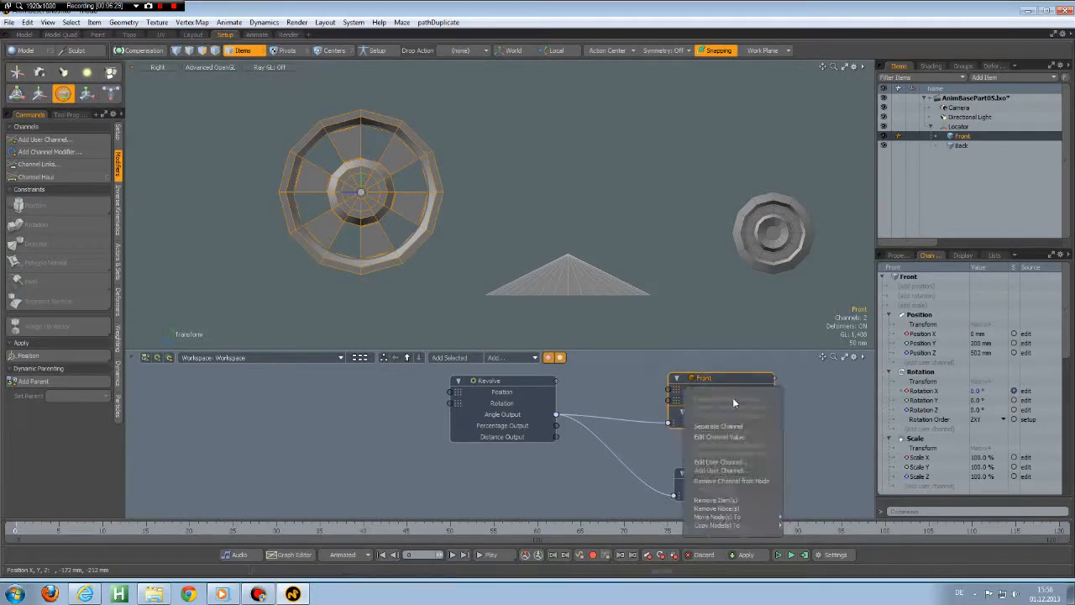
pyautogui.click(729, 480)
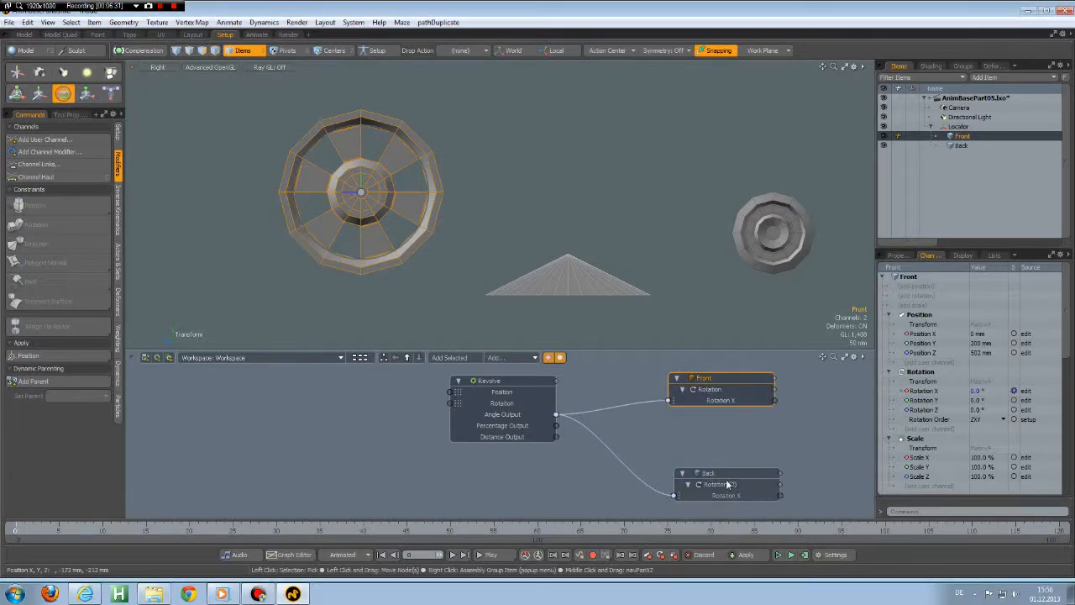
pyautogui.moveTo(715, 383); pyautogui.dragTo(723, 375)
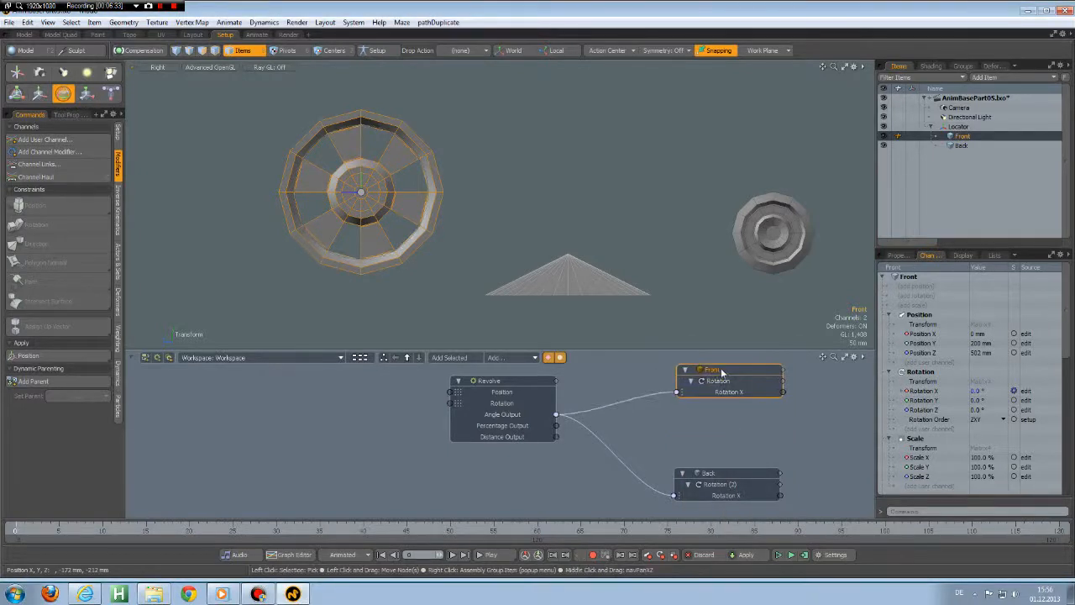
# Add the Locator's World Position and World Rotation channels to the schematic, placing the node ahead of the Revolve node
pyautogui.click(567, 278)
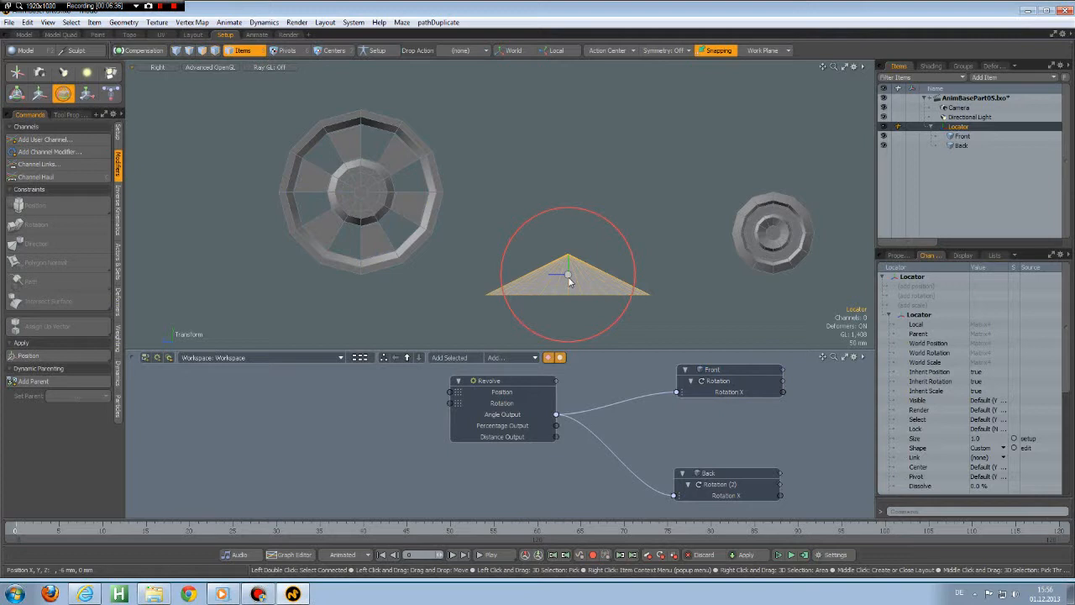
pyautogui.click(928, 342)
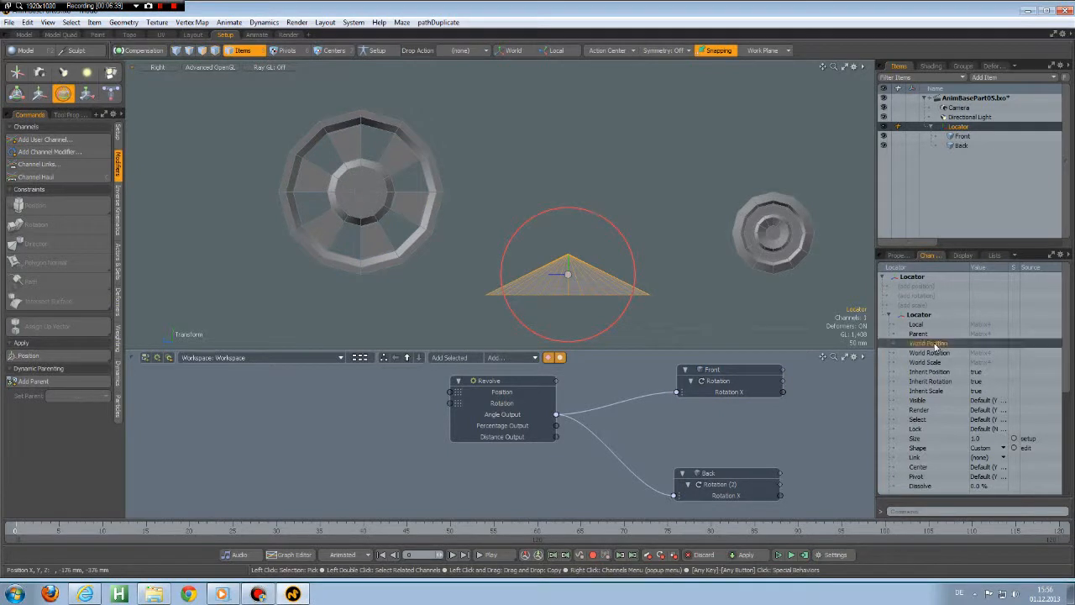
pyautogui.keyDown('shift'); pyautogui.click(928, 354); pyautogui.keyUp('shift')
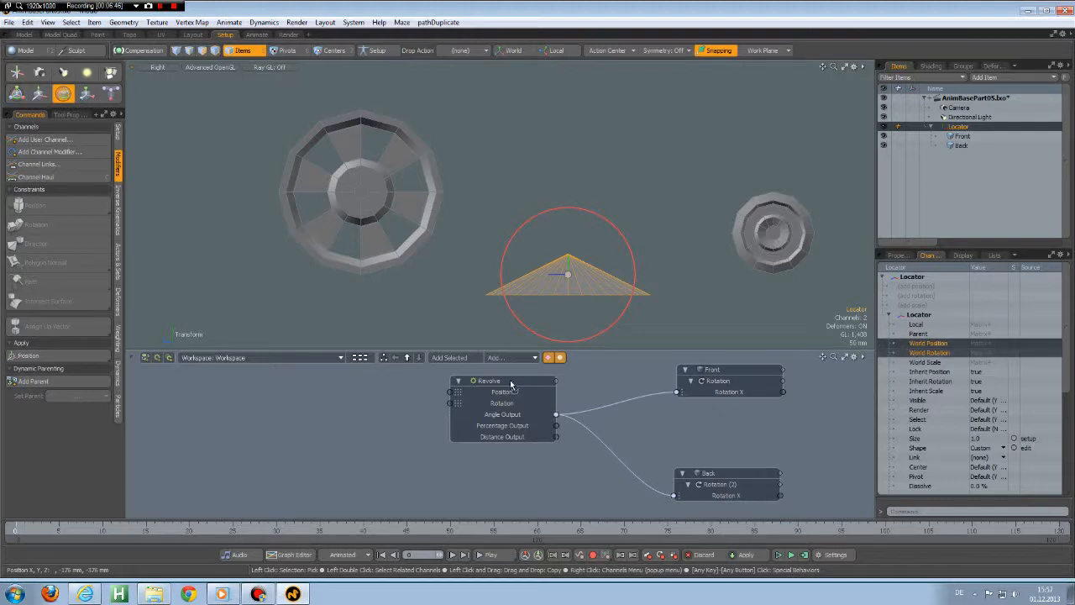
pyautogui.moveTo(264, 391); pyautogui.dragTo(270, 387)
# Link the Locator's World Position and World Rotation outputs to the Revolve node's Position and Rotation inputs
pyautogui.moveTo(339, 398); pyautogui.dragTo(433, 398)
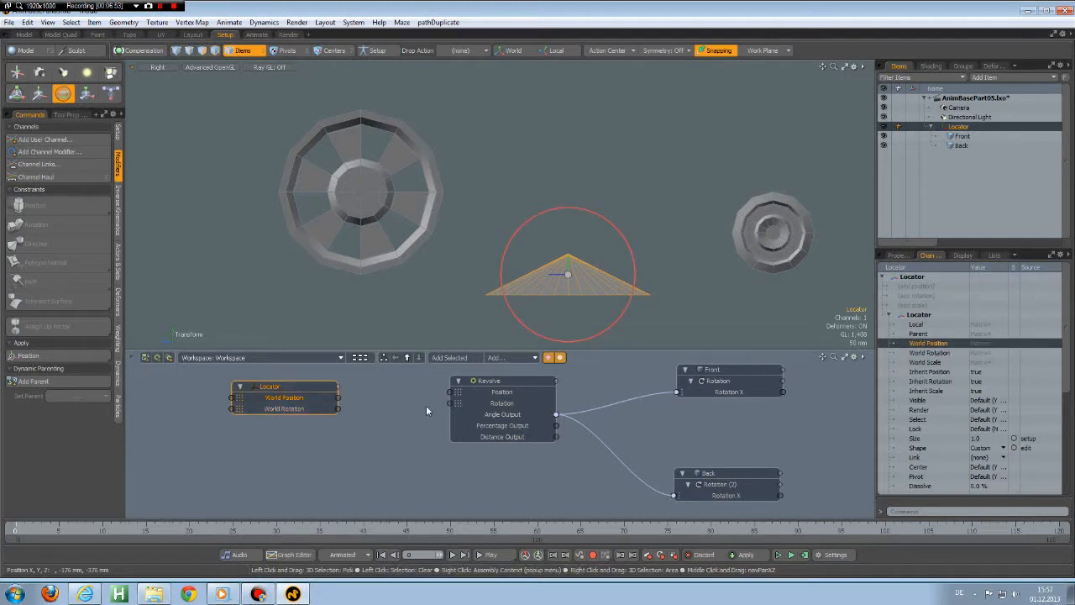
pyautogui.moveTo(338, 398); pyautogui.dragTo(451, 392)
pyautogui.moveTo(338, 408); pyautogui.dragTo(451, 403)
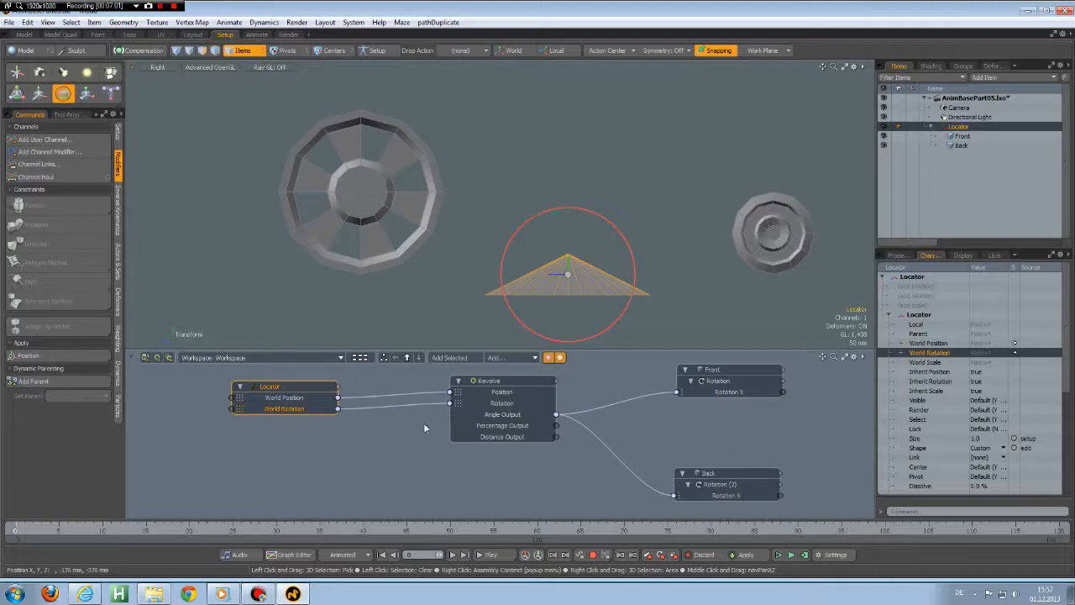
# Move the Locator along the Z axis to about 220 mm to test the wheel rotation
pyautogui.press('space')
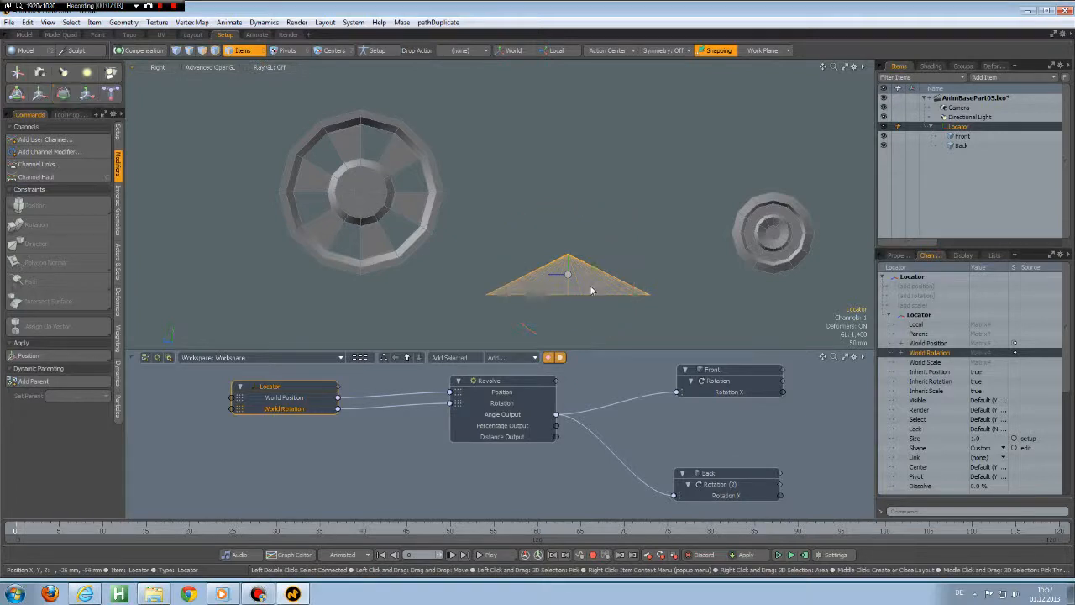
pyautogui.click(589, 285)
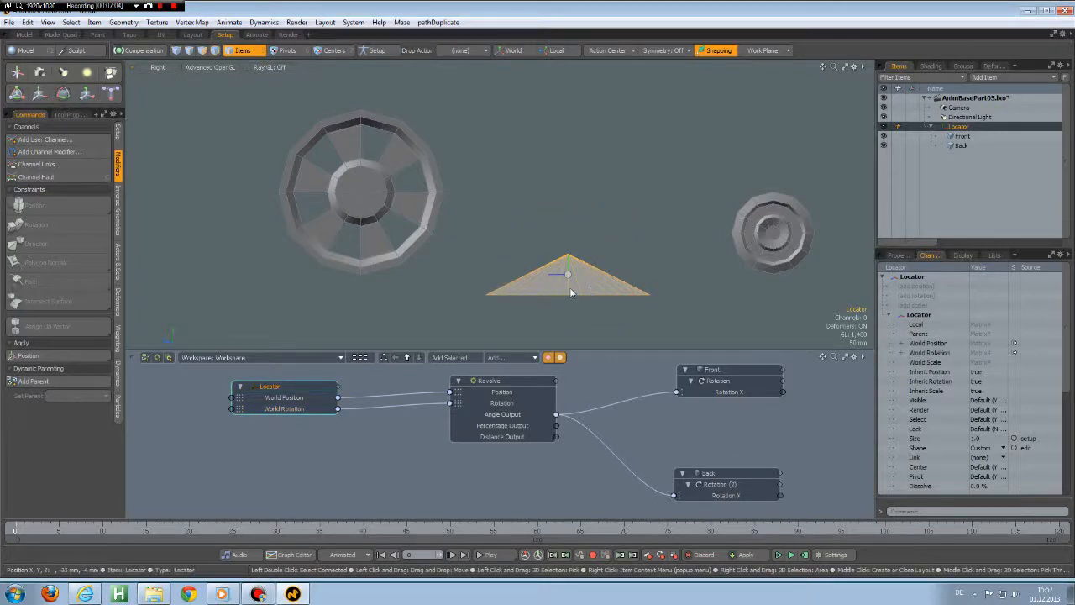
pyautogui.press('w')
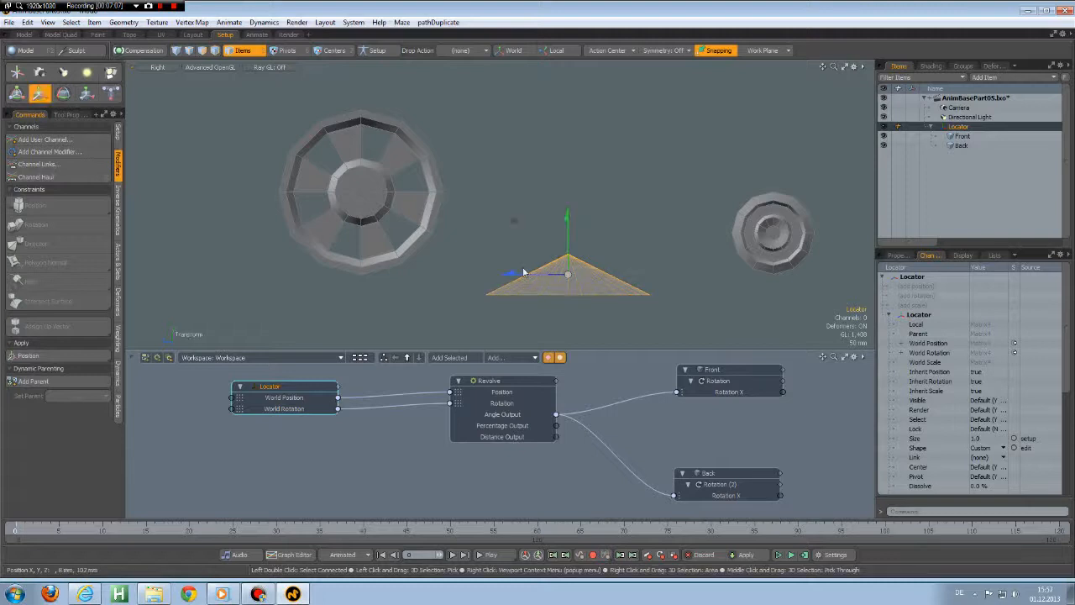
pyautogui.moveTo(515, 278); pyautogui.dragTo(419, 276)
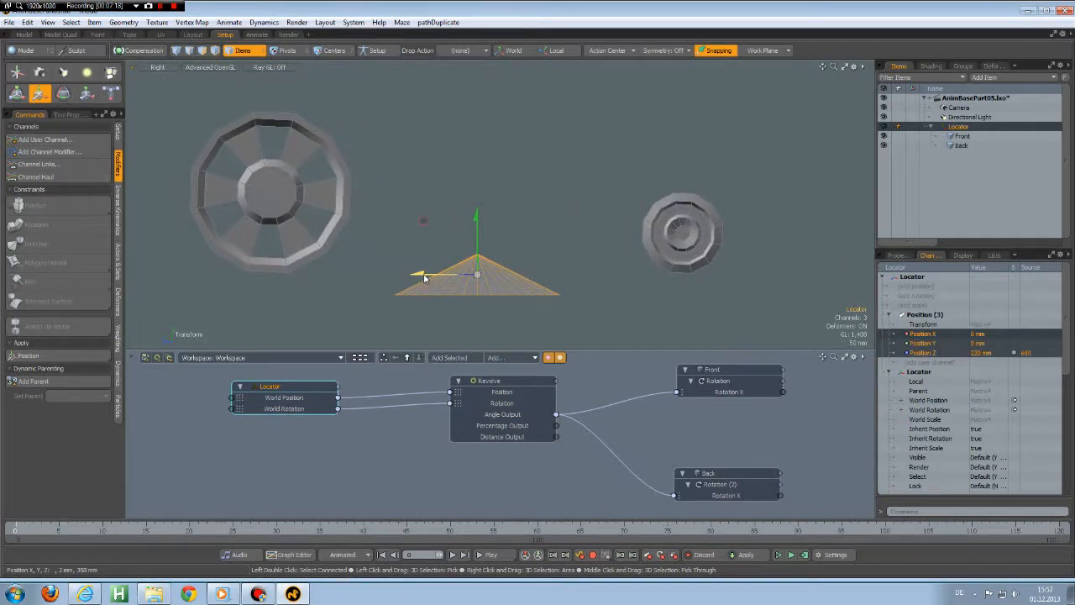
# Select the Revolve node and review its properties and channels, including Radius, Length and Axis
pyautogui.click(497, 382)
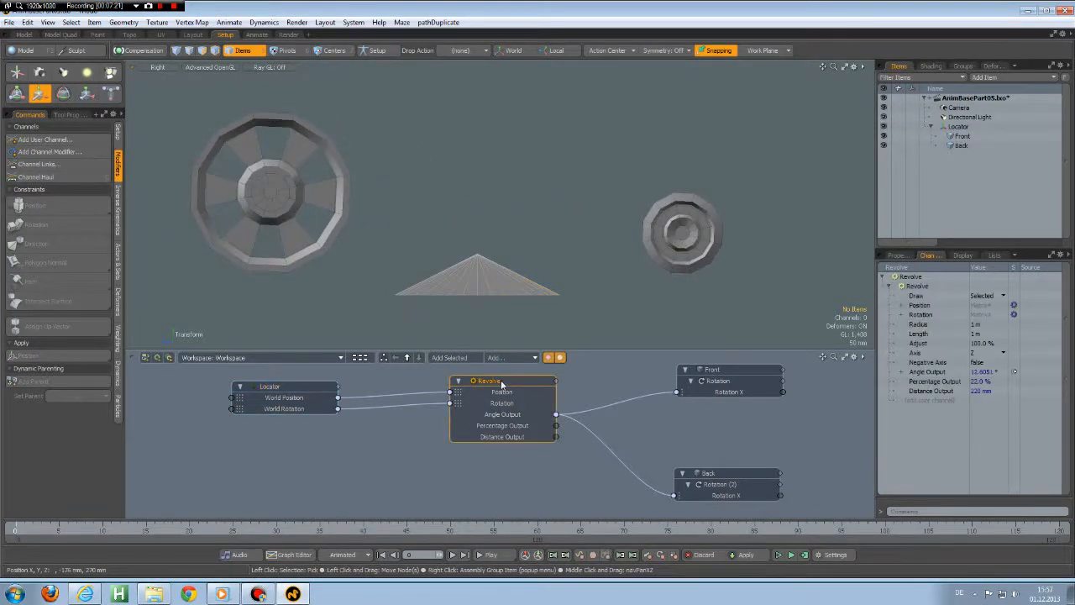
pyautogui.click(897, 255)
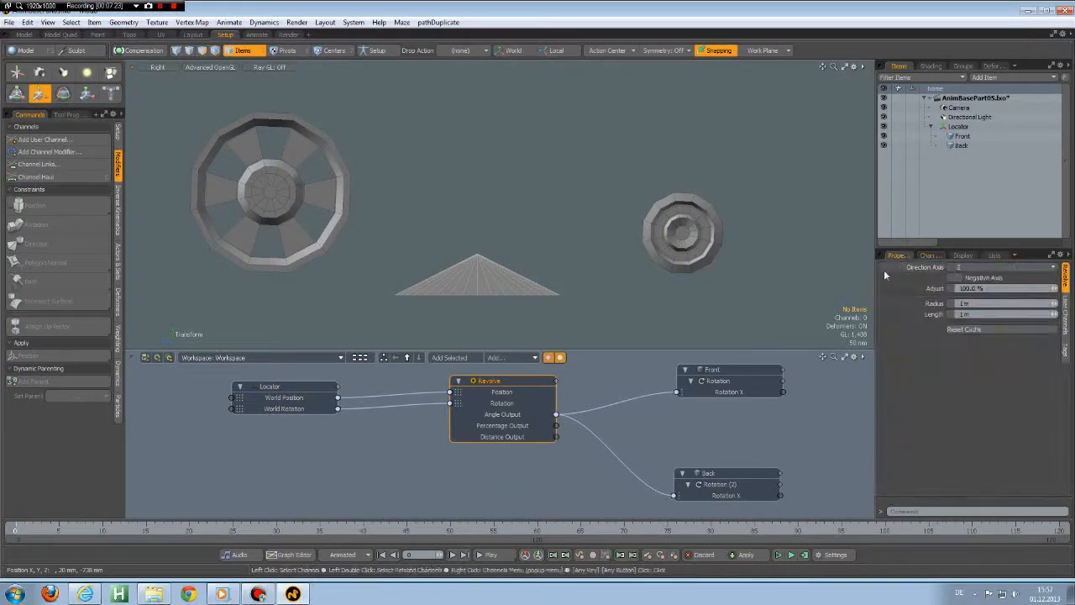
pyautogui.click(927, 256)
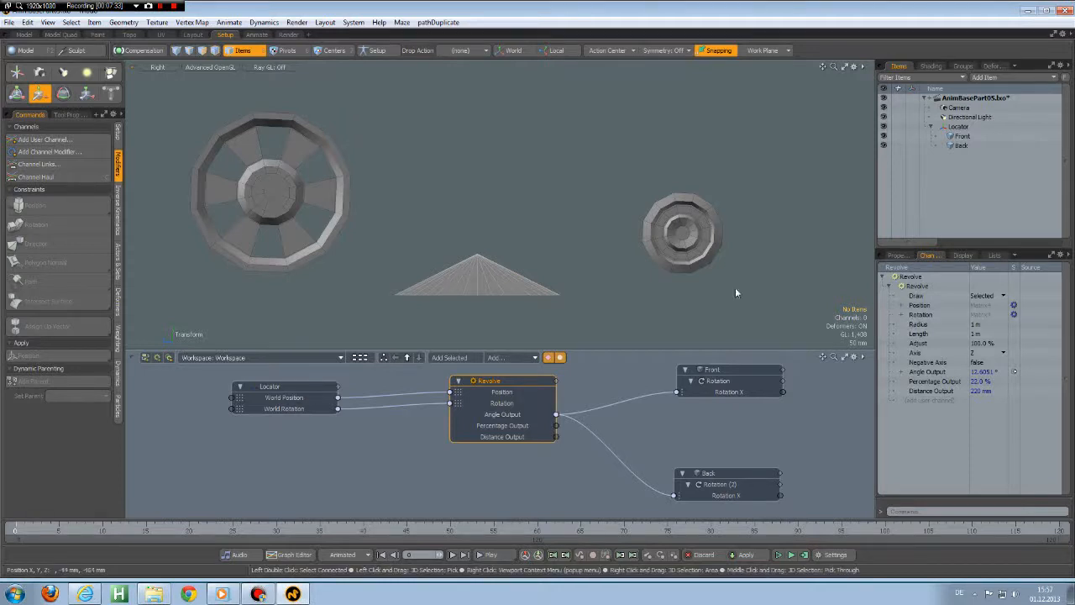
# Measure the Front wheel's overall size with the Dimensions Tool, with all of the wheel's polygons selected
pyautogui.click(280, 199)
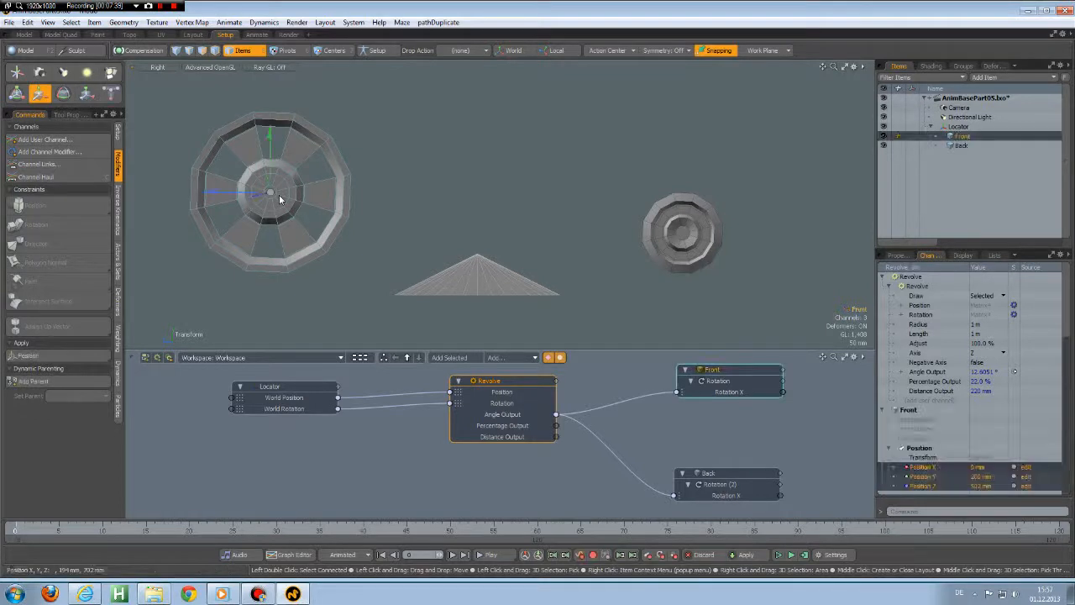
pyautogui.click(47, 23)
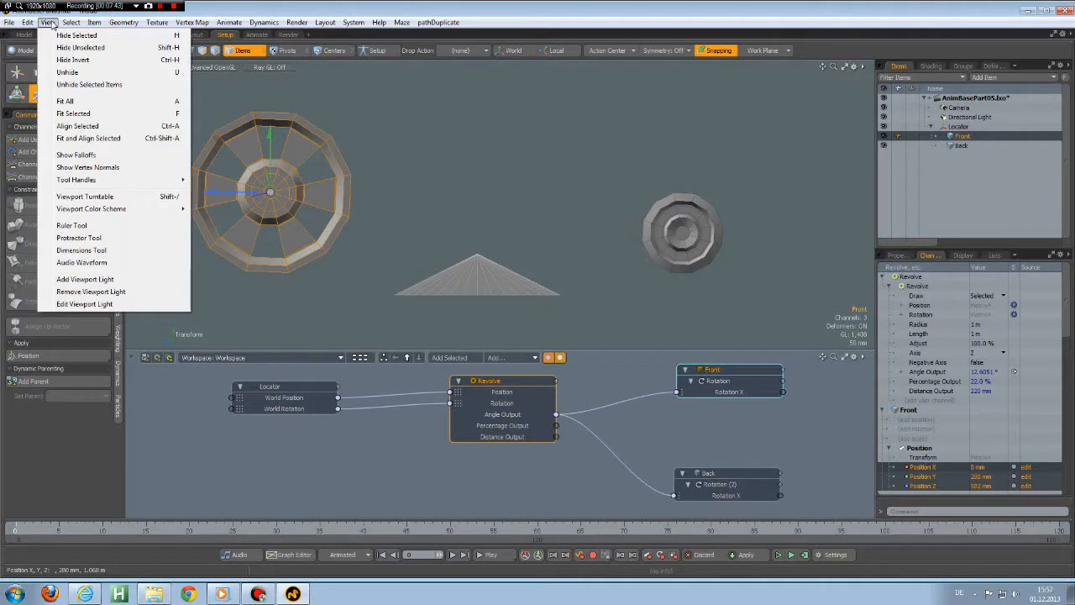
pyautogui.click(107, 253)
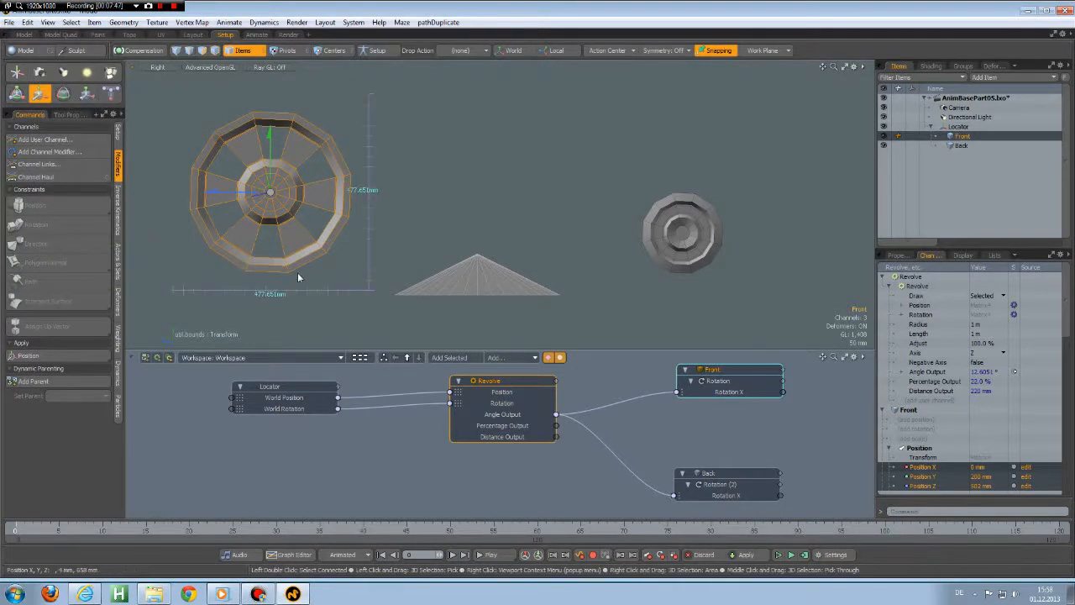
pyautogui.click(202, 50)
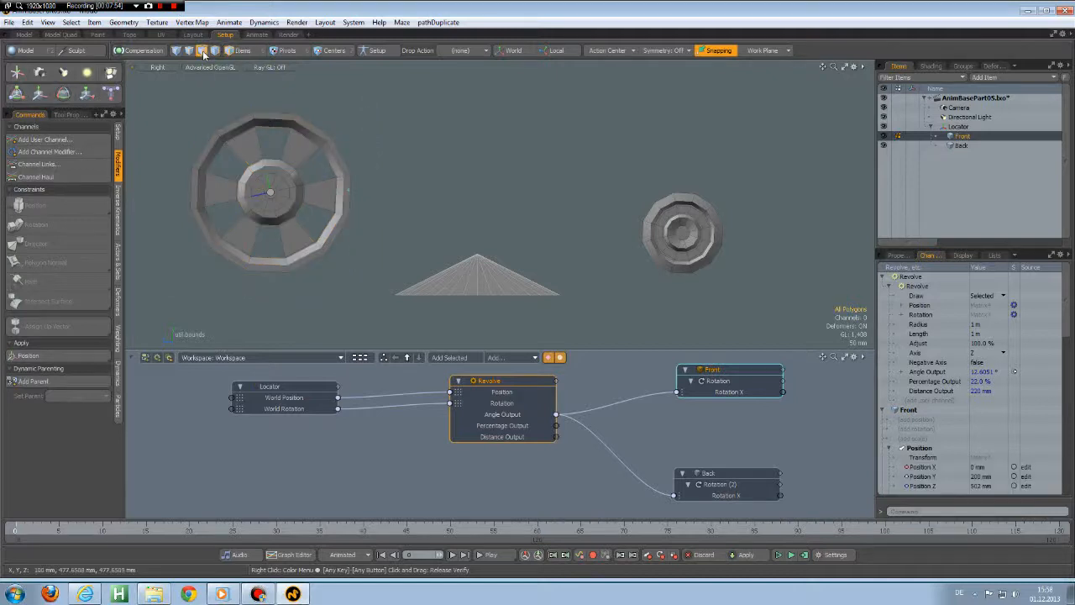
pyautogui.doubleClick(285, 200)
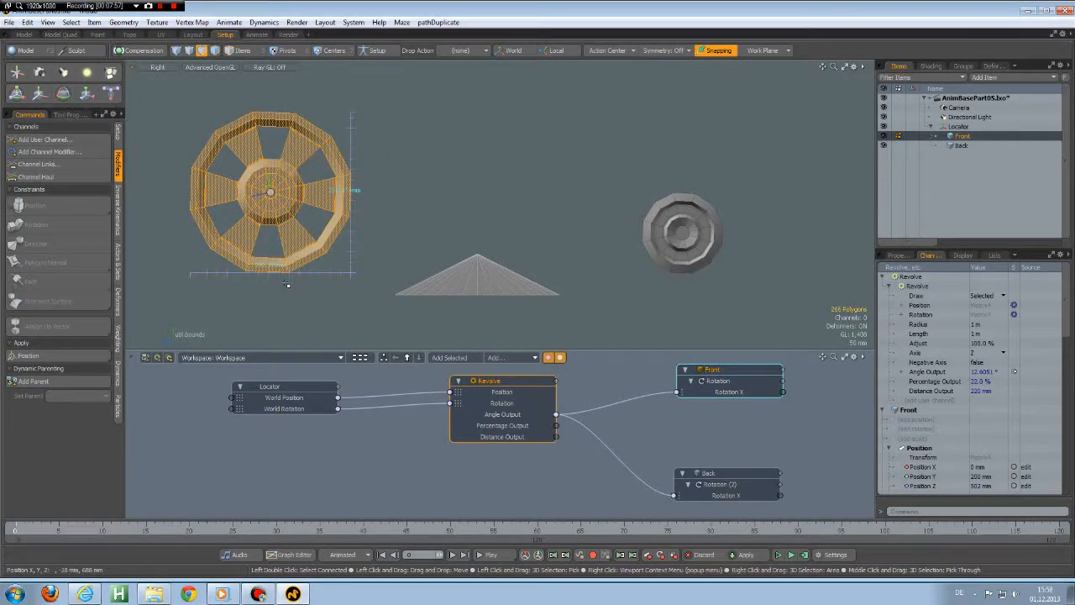
pyautogui.scroll(10, 259, 267)
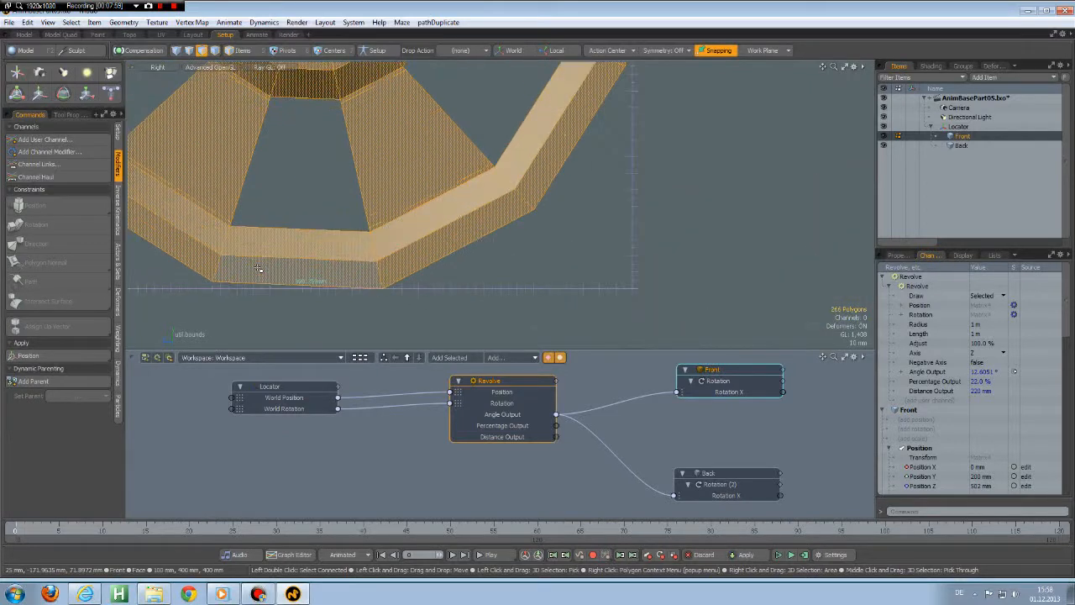
pyautogui.scroll(-8, 273, 271)
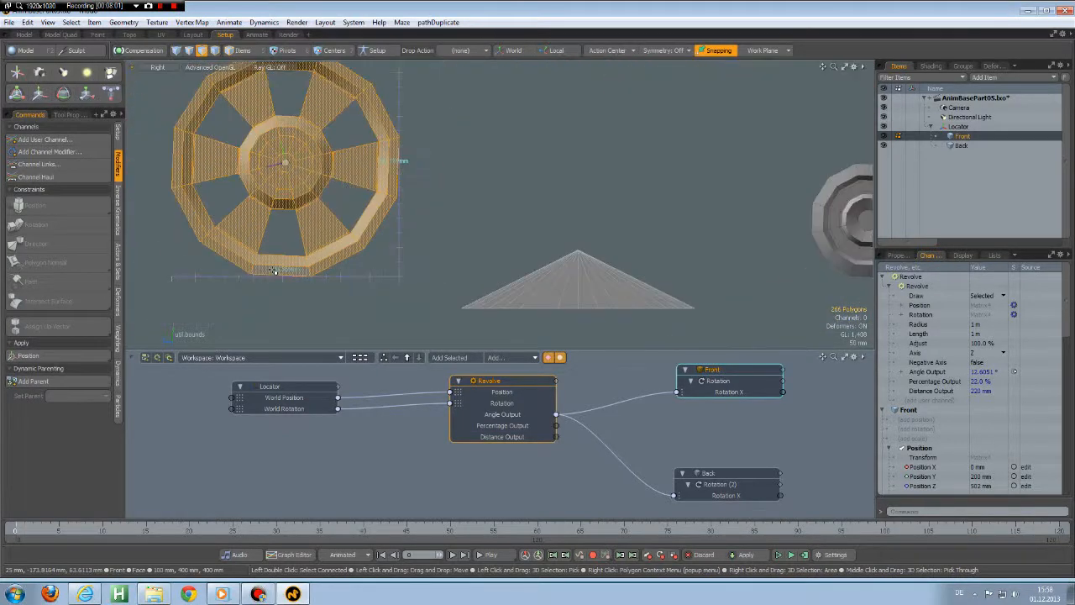
pyautogui.scroll(-3, 273, 271)
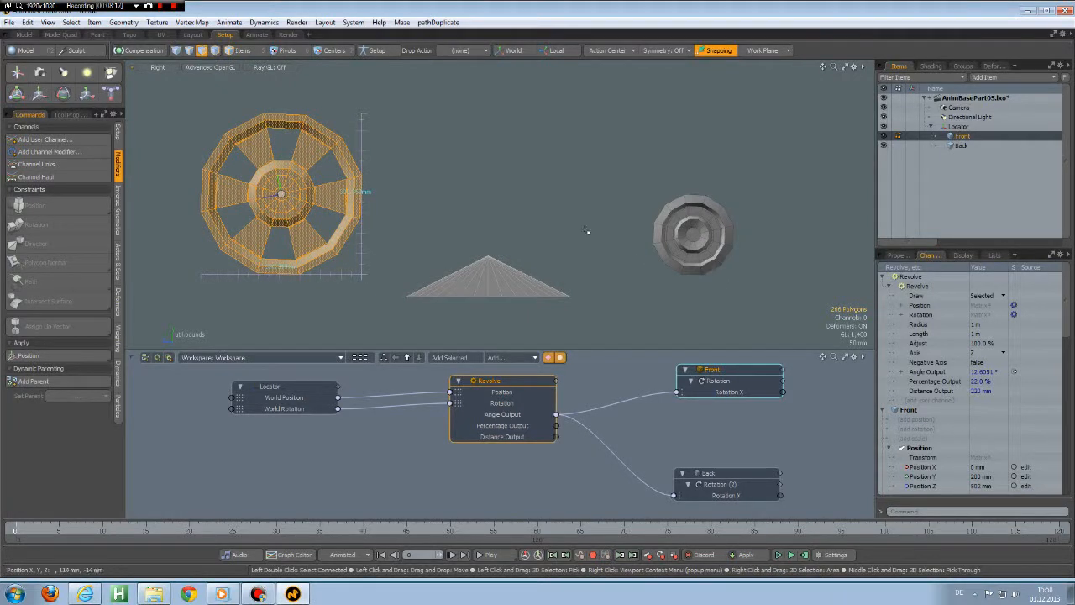
# Set the Revolve modifier's Radius to 200 mm
pyautogui.click(978, 324)
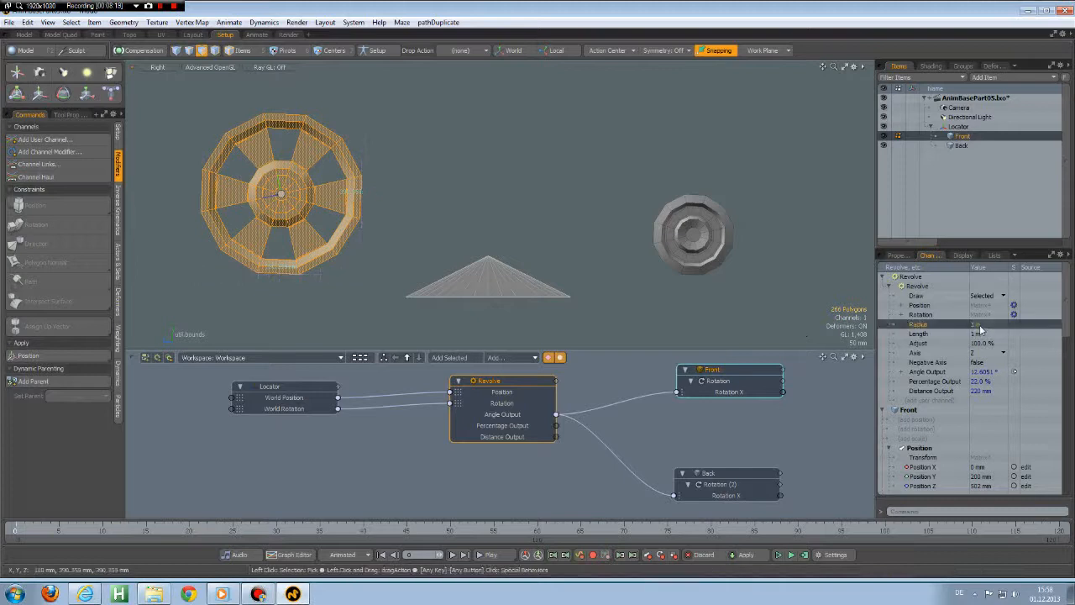
pyautogui.click(978, 329)
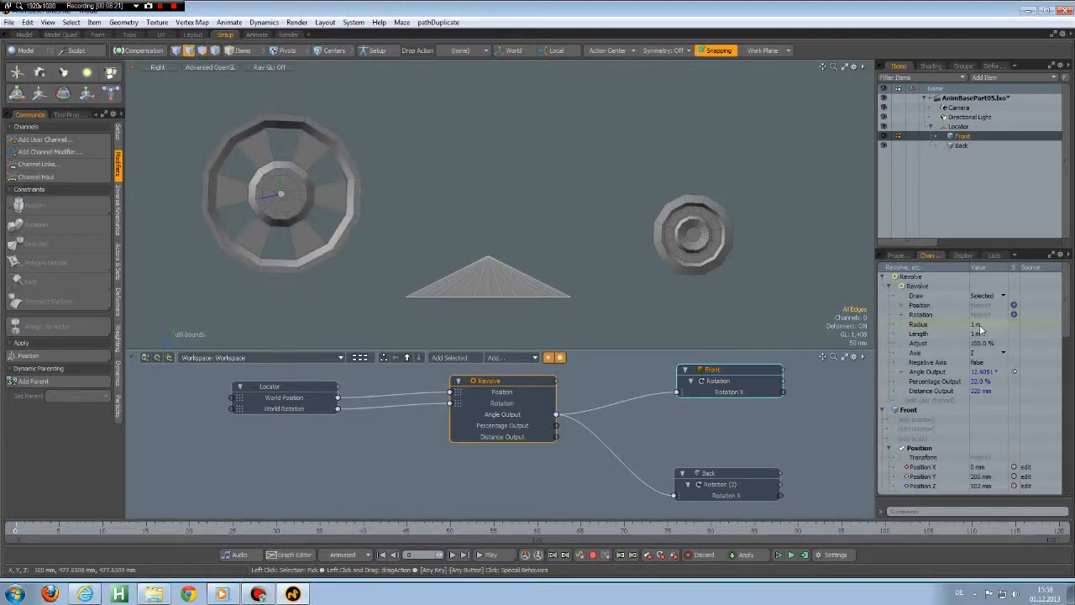
pyautogui.press('0')
pyautogui.press('Return')
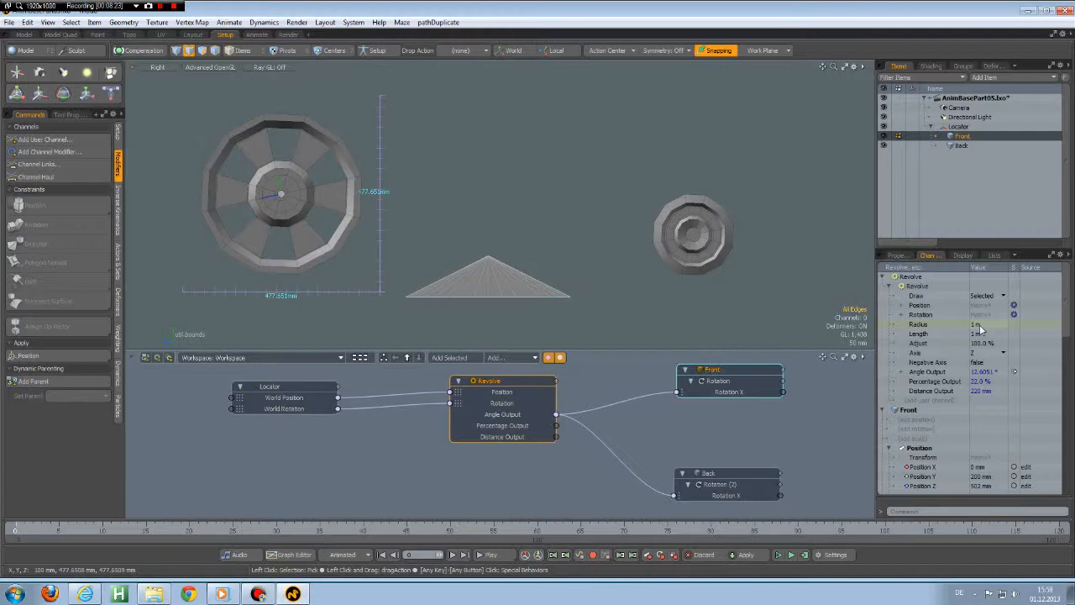
pyautogui.click(978, 328)
pyautogui.doubleClick(978, 328)
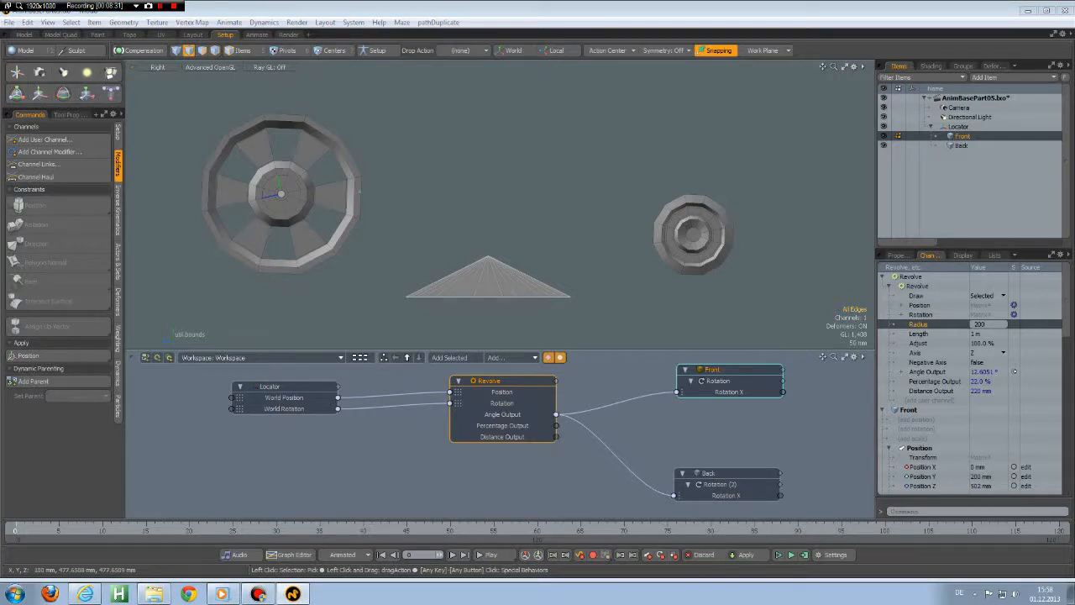
pyautogui.press('Return')
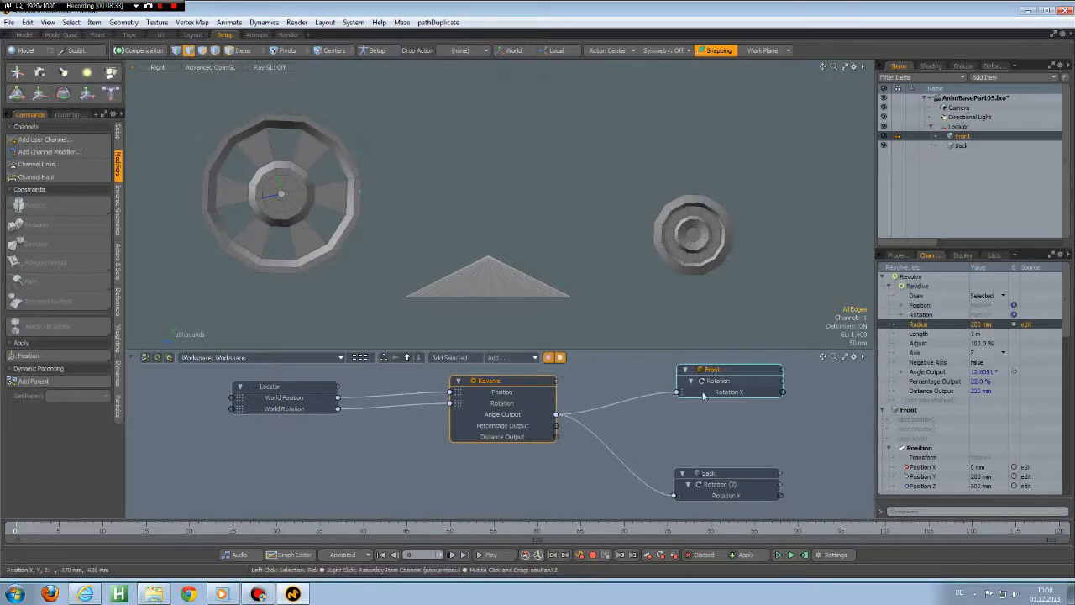
# Move the Locator back and forth along the Z axis, ending at about 138 mm, to test the wheel rotation
pyautogui.click(502, 290)
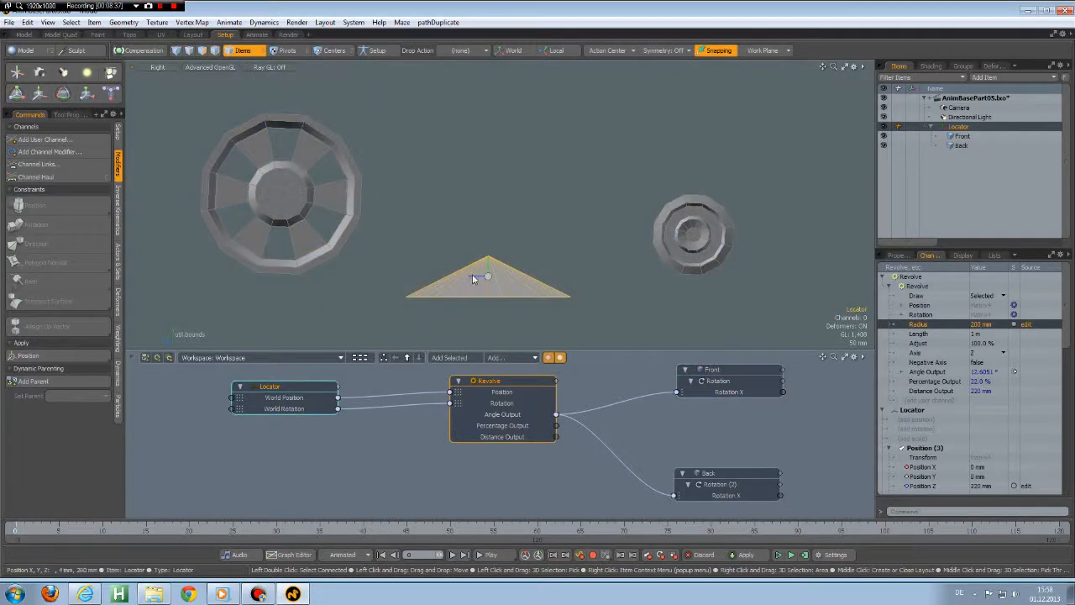
pyautogui.click(471, 275)
pyautogui.press('w')
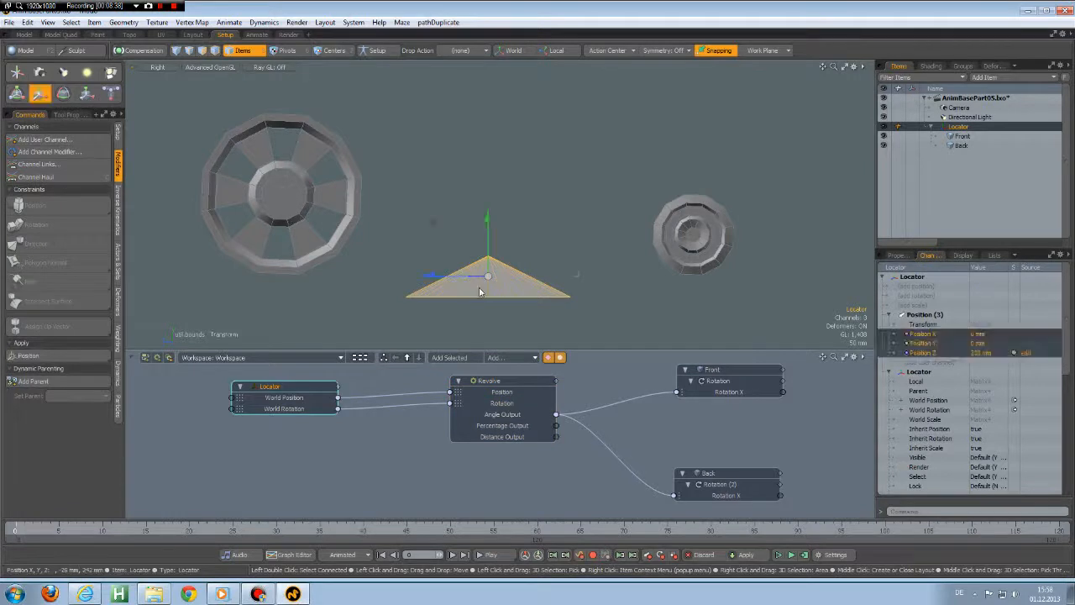
pyautogui.moveTo(468, 289); pyautogui.dragTo(417, 289)
pyautogui.moveTo(384, 222); pyautogui.dragTo(419, 221)
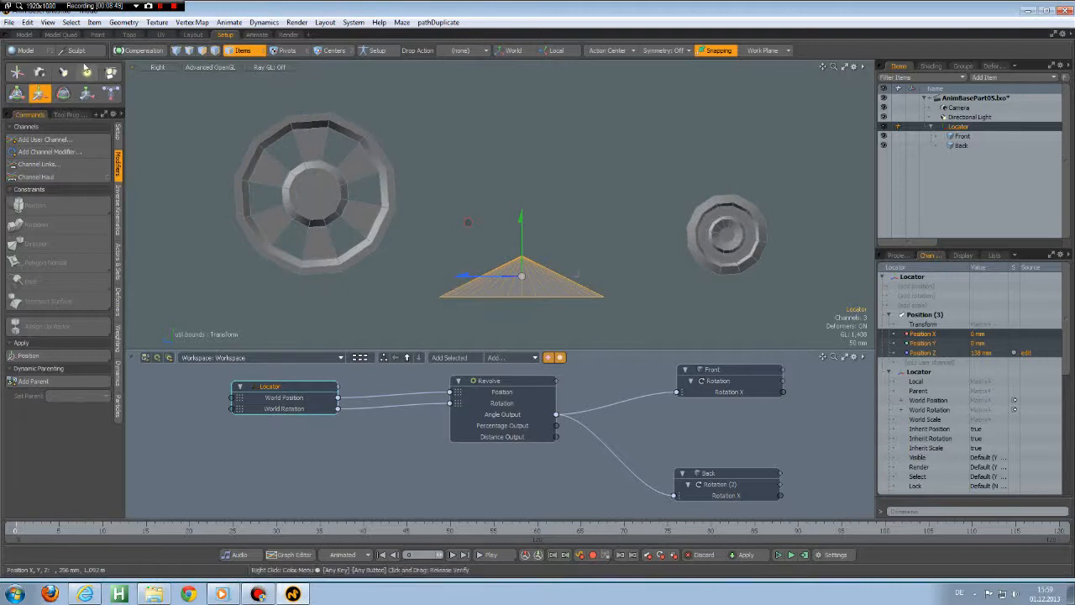
# Turn off the Dimensions Tool and move the Locator along the Z axis to about 224 mm
pyautogui.click(49, 23)
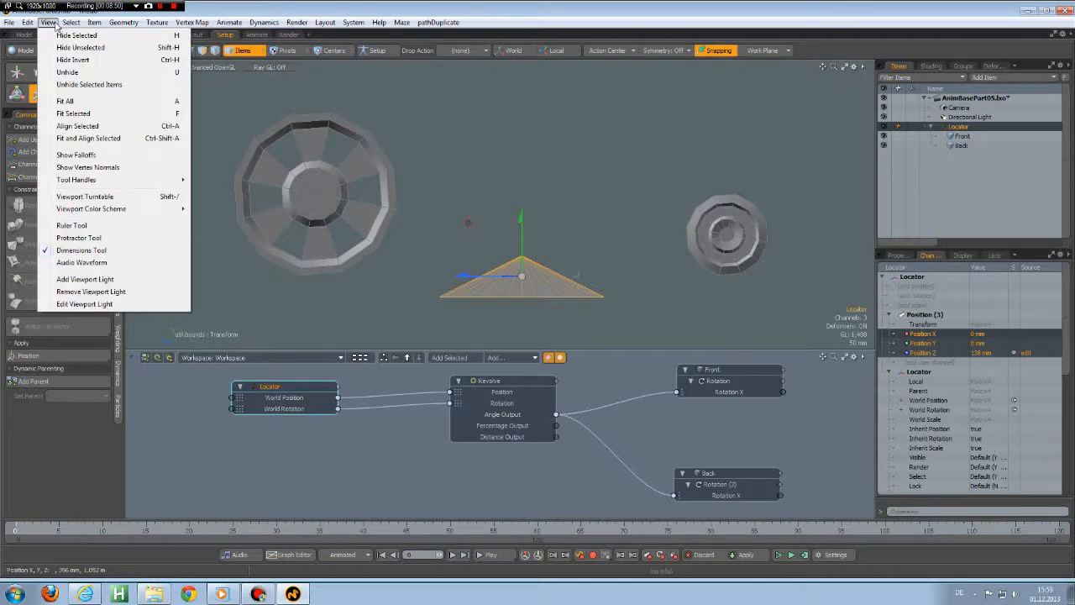
pyautogui.click(92, 251)
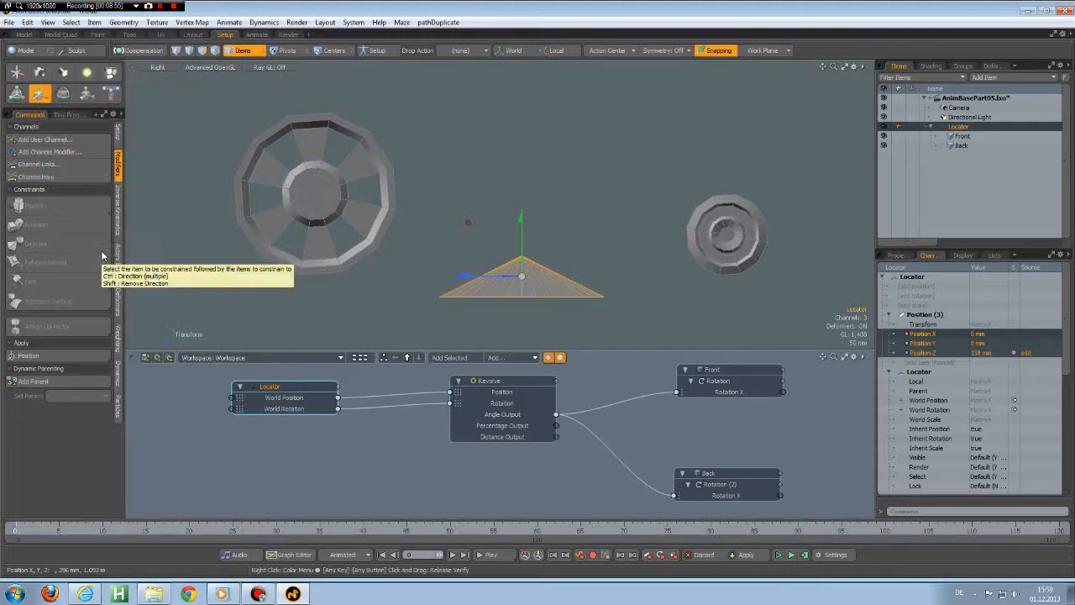
pyautogui.moveTo(457, 282); pyautogui.dragTo(420, 275)
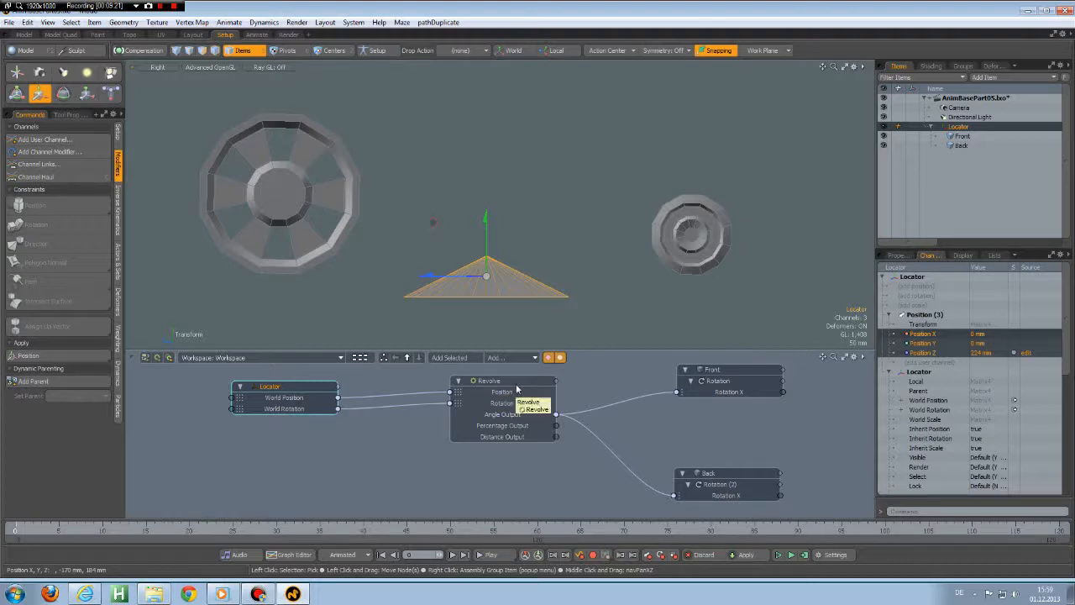
# Insert a Basic Math Multiply modifier into the link from Revolve's Angle Output to Back's Rotation X, with Value B set to 2.0
pyautogui.click(631, 450)
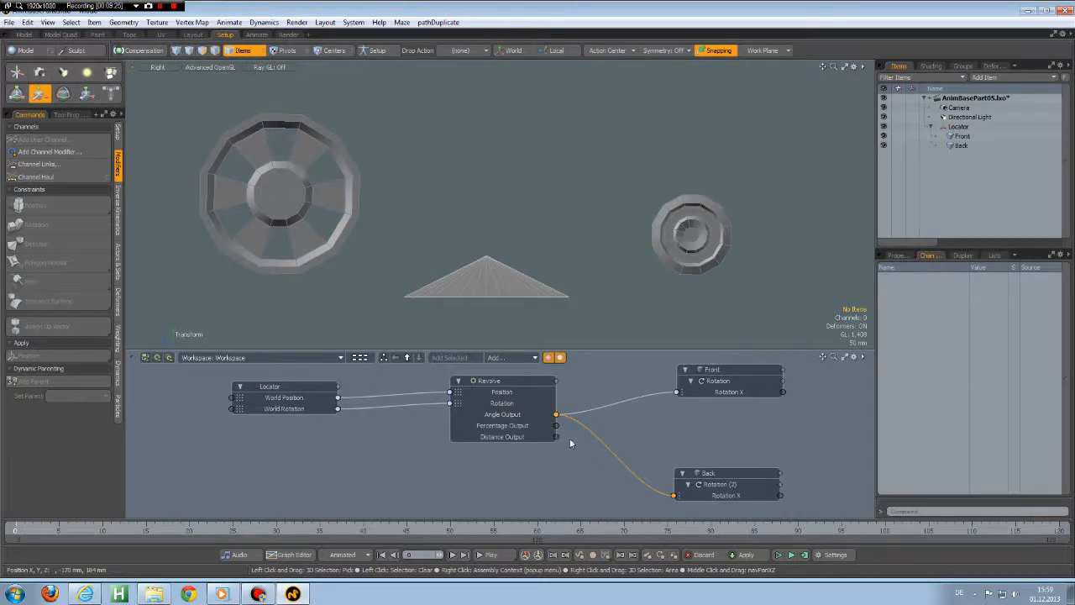
pyautogui.click(507, 358)
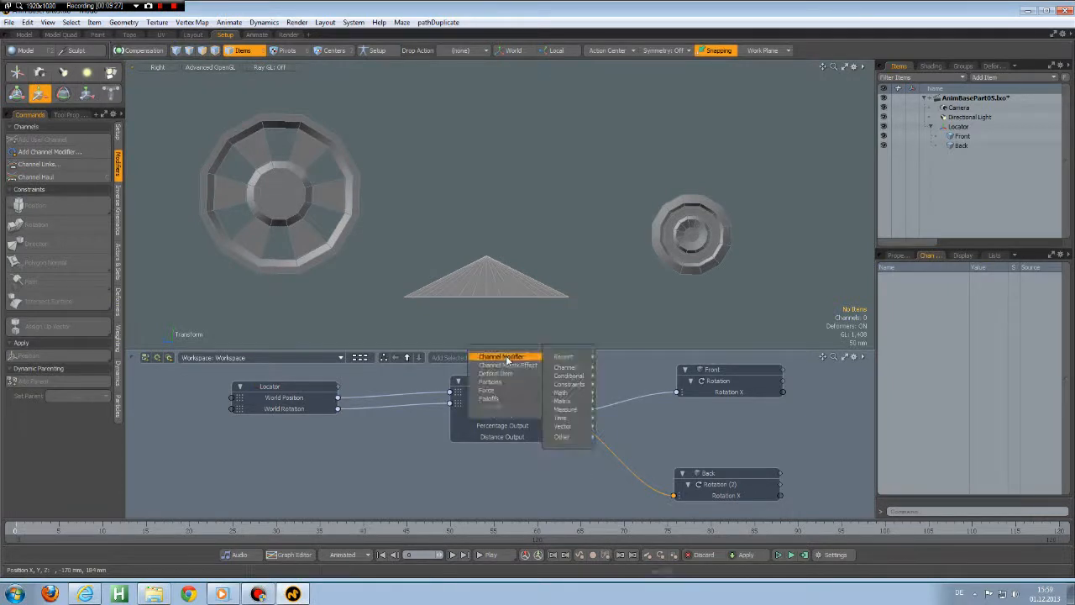
pyautogui.moveTo(560, 393)
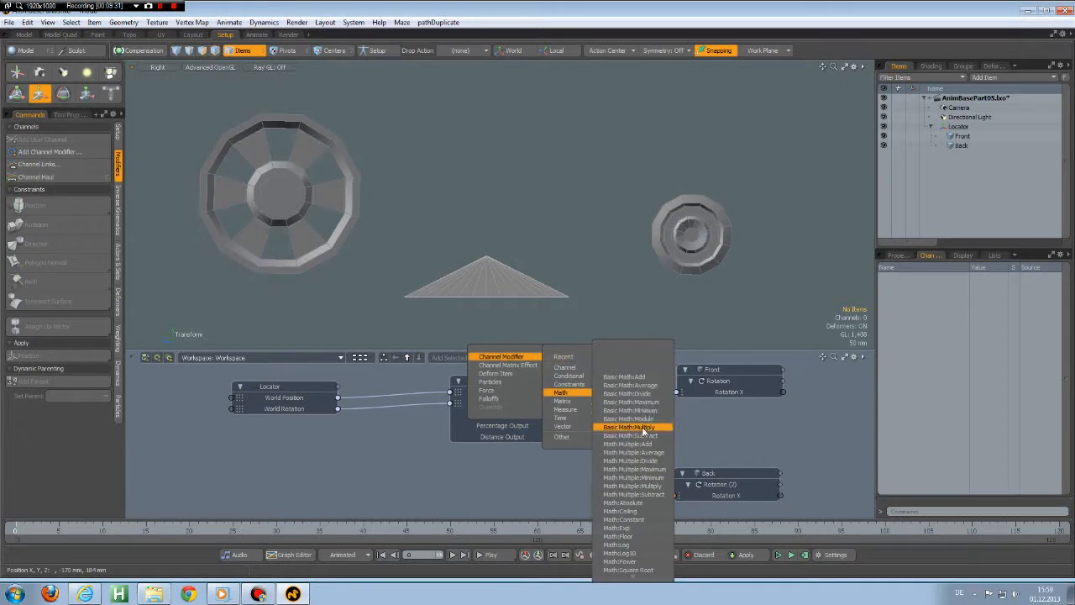
pyautogui.click(629, 426)
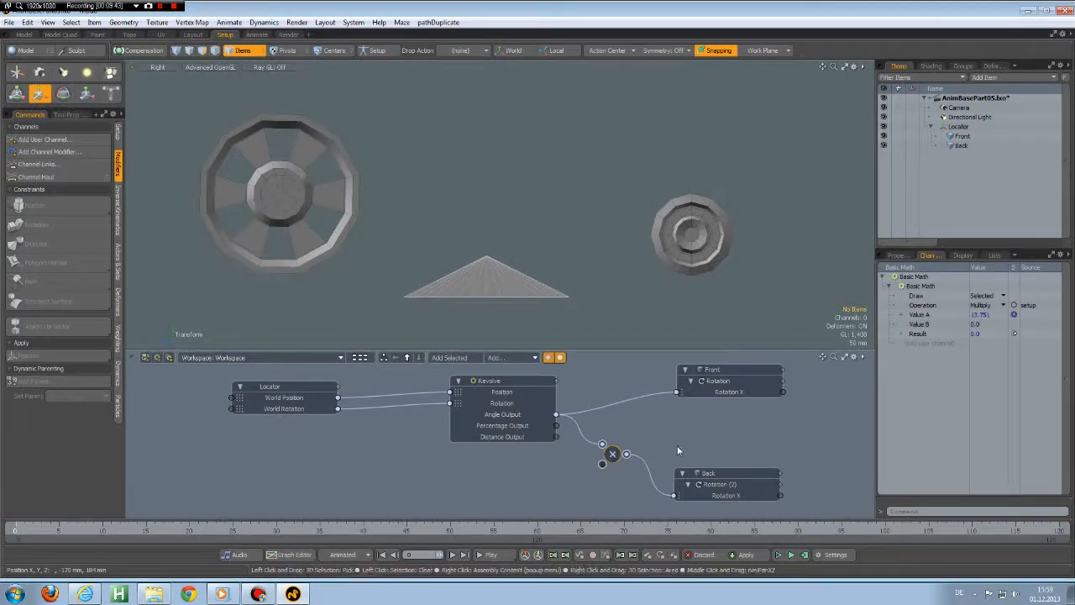
pyautogui.click(982, 325)
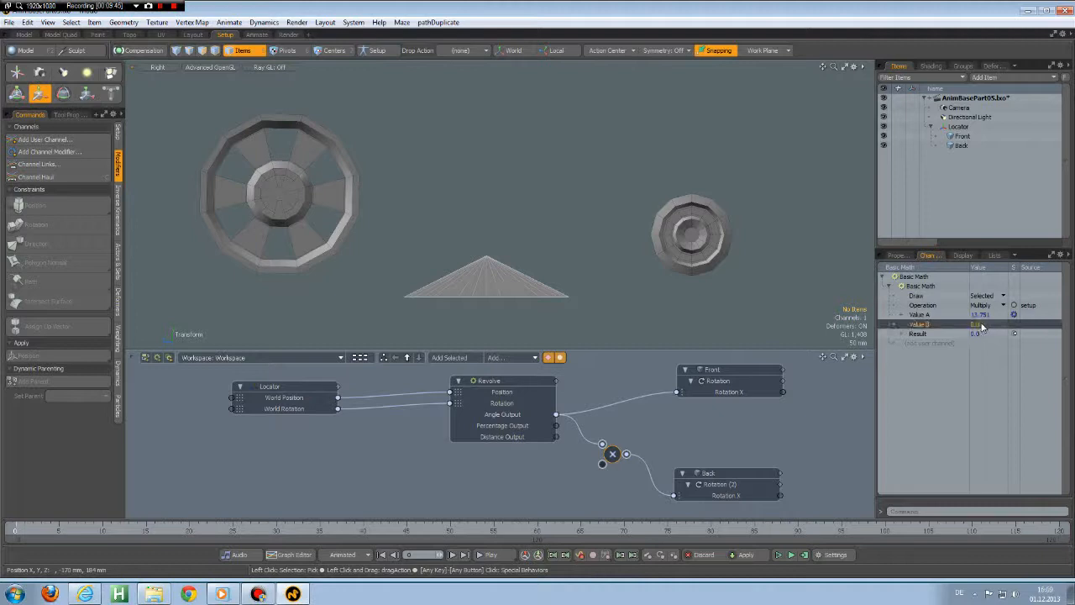
pyautogui.click(985, 327)
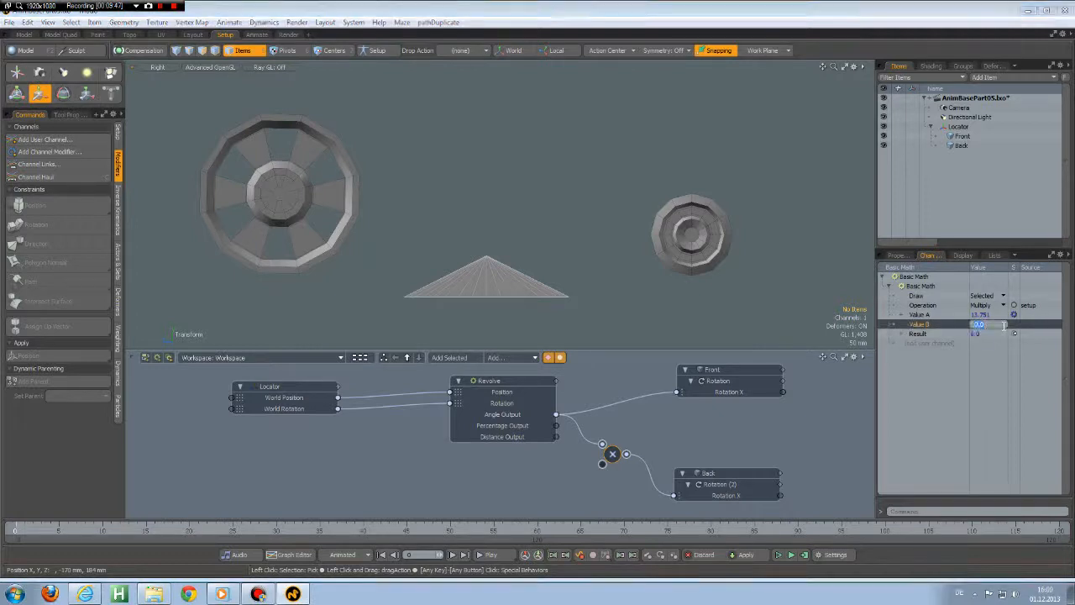
pyautogui.press('Return')
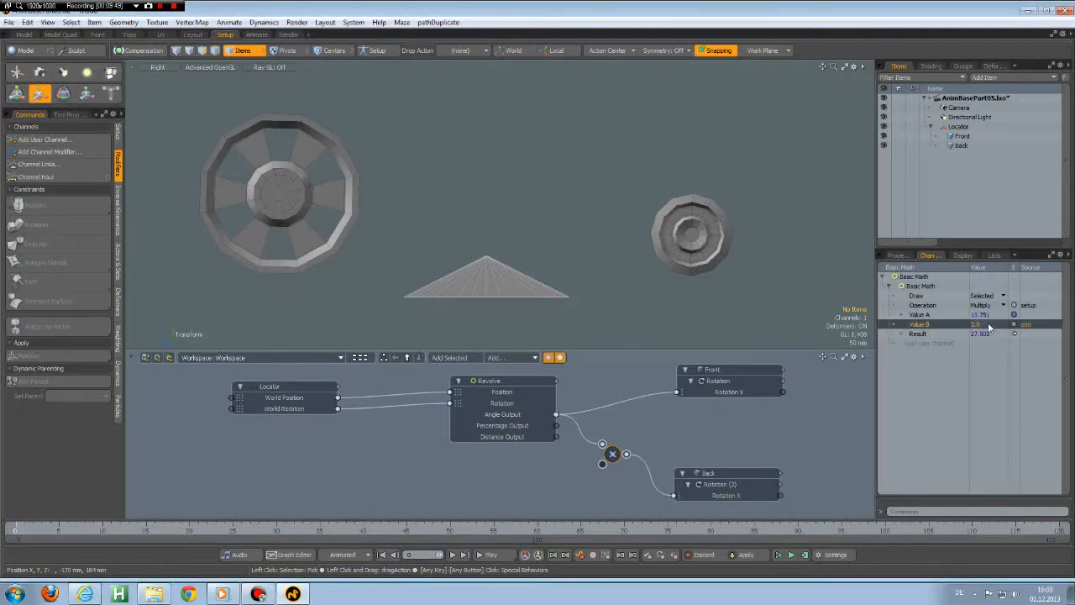
# Move the Locator along the Z axis to about 232 mm to test both wheels, and dismiss the antivirus update notice
pyautogui.click(494, 285)
pyautogui.moveTo(430, 278)
pyautogui.mouseDown()
pyautogui.moveTo(356, 278)
pyautogui.moveTo(561, 277)
pyautogui.moveTo(359, 276)
pyautogui.moveTo(557, 276)
pyautogui.moveTo(361, 276)
pyautogui.moveTo(550, 276)
pyautogui.moveTo(390, 276)
pyautogui.moveTo(438, 287)
pyautogui.mouseUp()
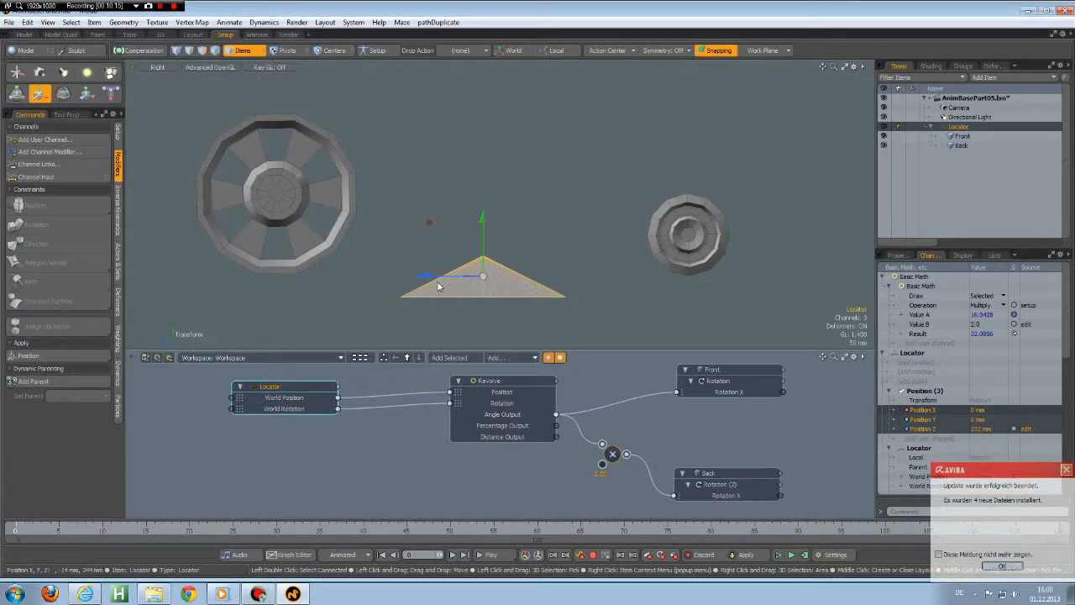
pyautogui.click(1065, 469)
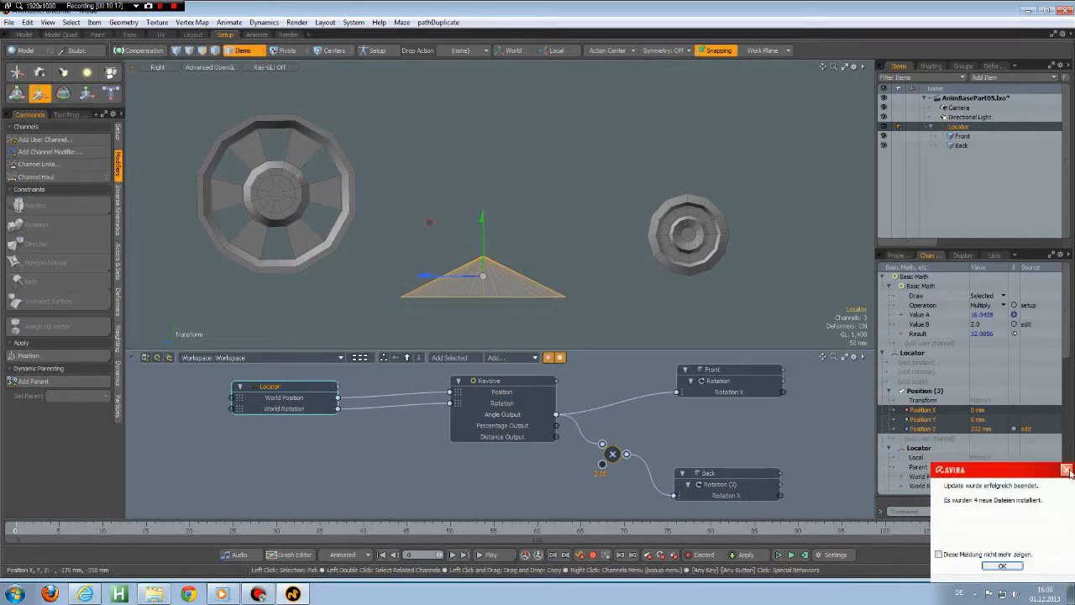